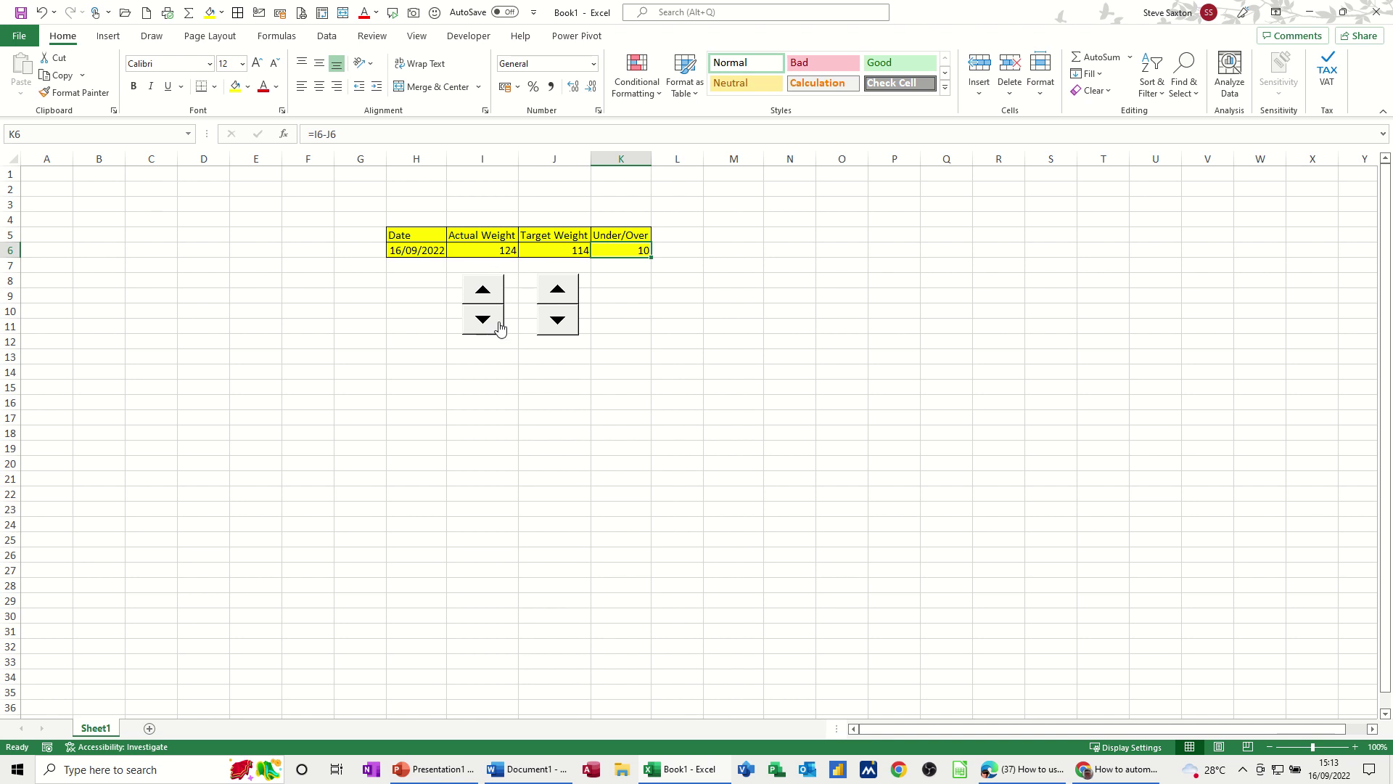
Raise Actual Weight to 134 and Target Weight to 131 with the spin buttons, giving Under/Over 3
left_click(482, 290)
left_click(482, 290)
left_click(564, 291)
left_click(564, 291)
left_click(551, 292)
left_click(551, 292)
left_click(551, 292)
left_click(552, 291)
left_click(551, 292)
left_click(491, 291)
left_click(491, 291)
left_click(490, 291)
left_click(491, 291)
left_click(490, 291)
Copy the headers H5:K5 to M5:P5
left_click_drag(429, 234, 620, 236)
key("ctrl+c")
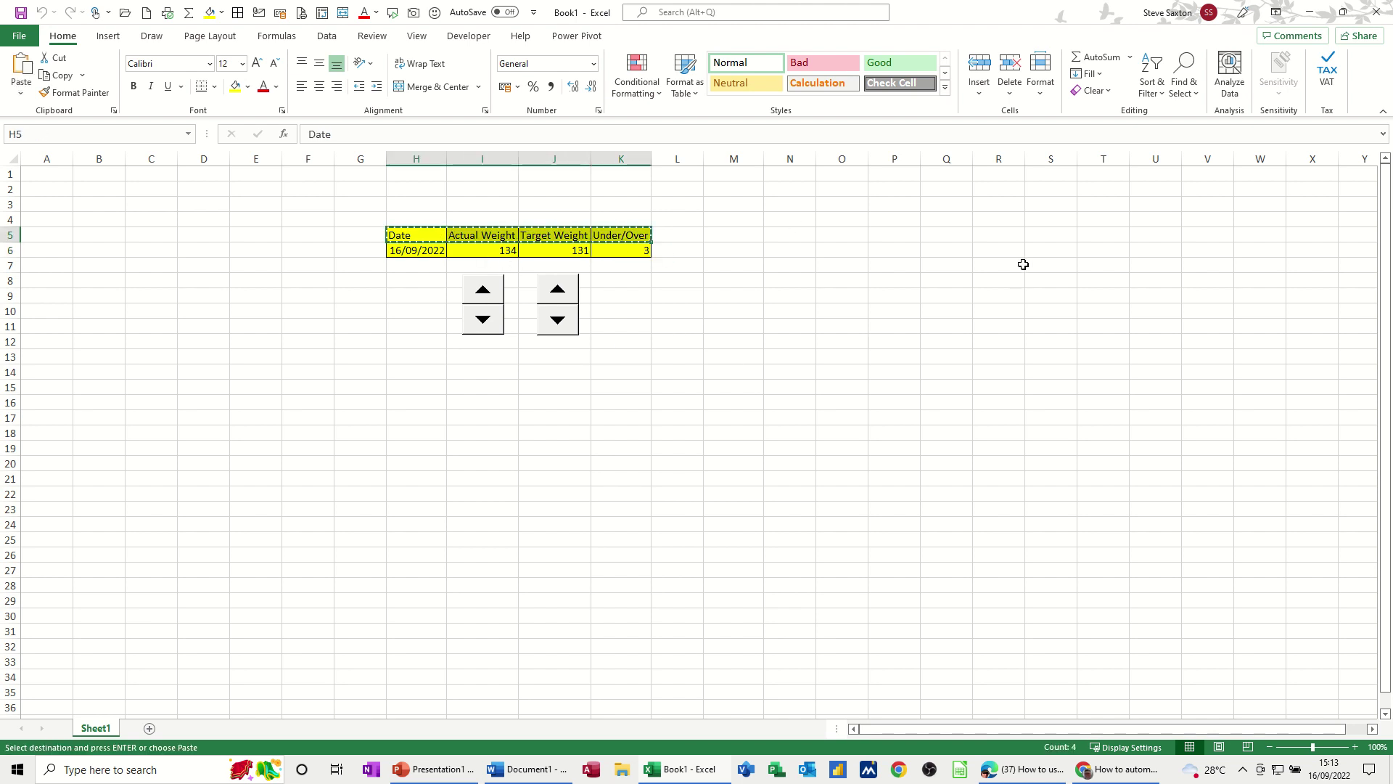
left_click(736, 234)
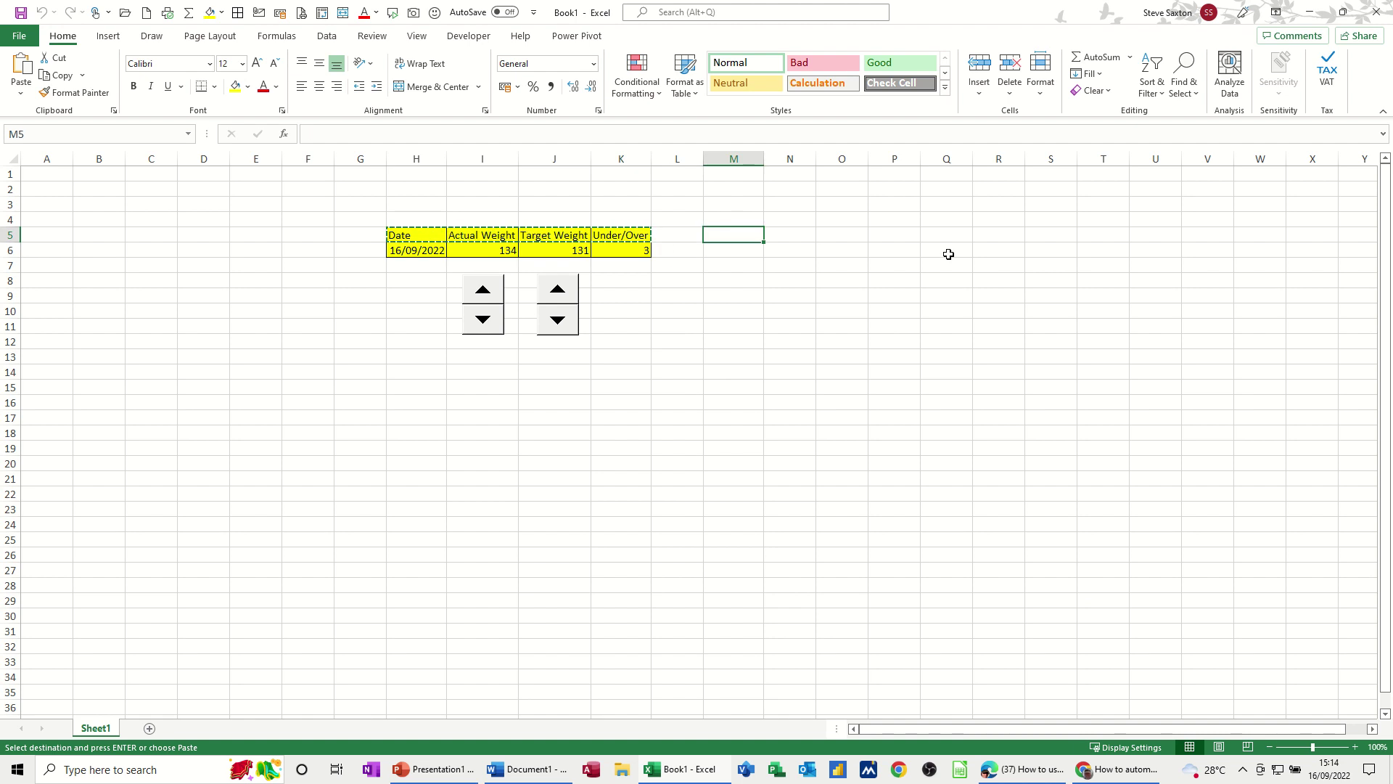
key("ctrl+v")
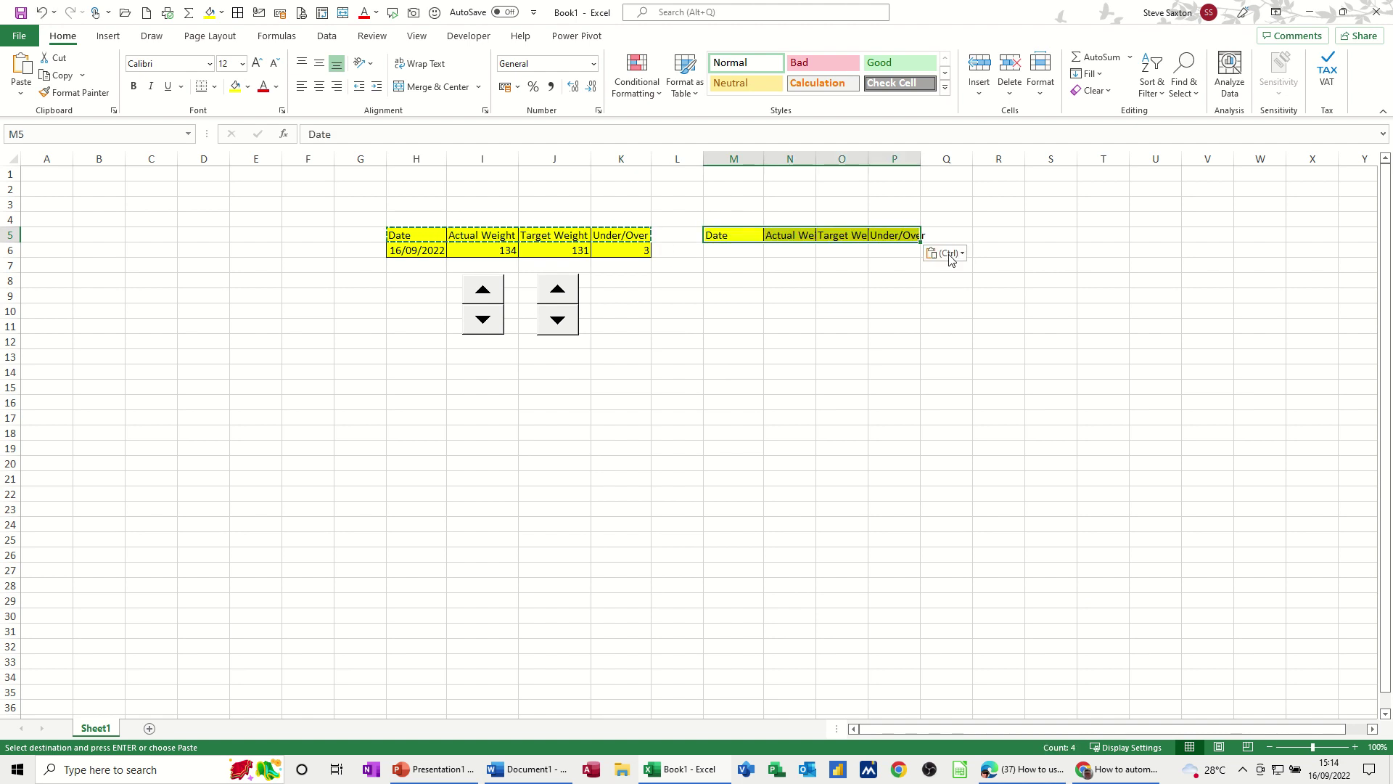
Put today's date in M6 and 0 in both N6 and O6
left_click(724, 249)
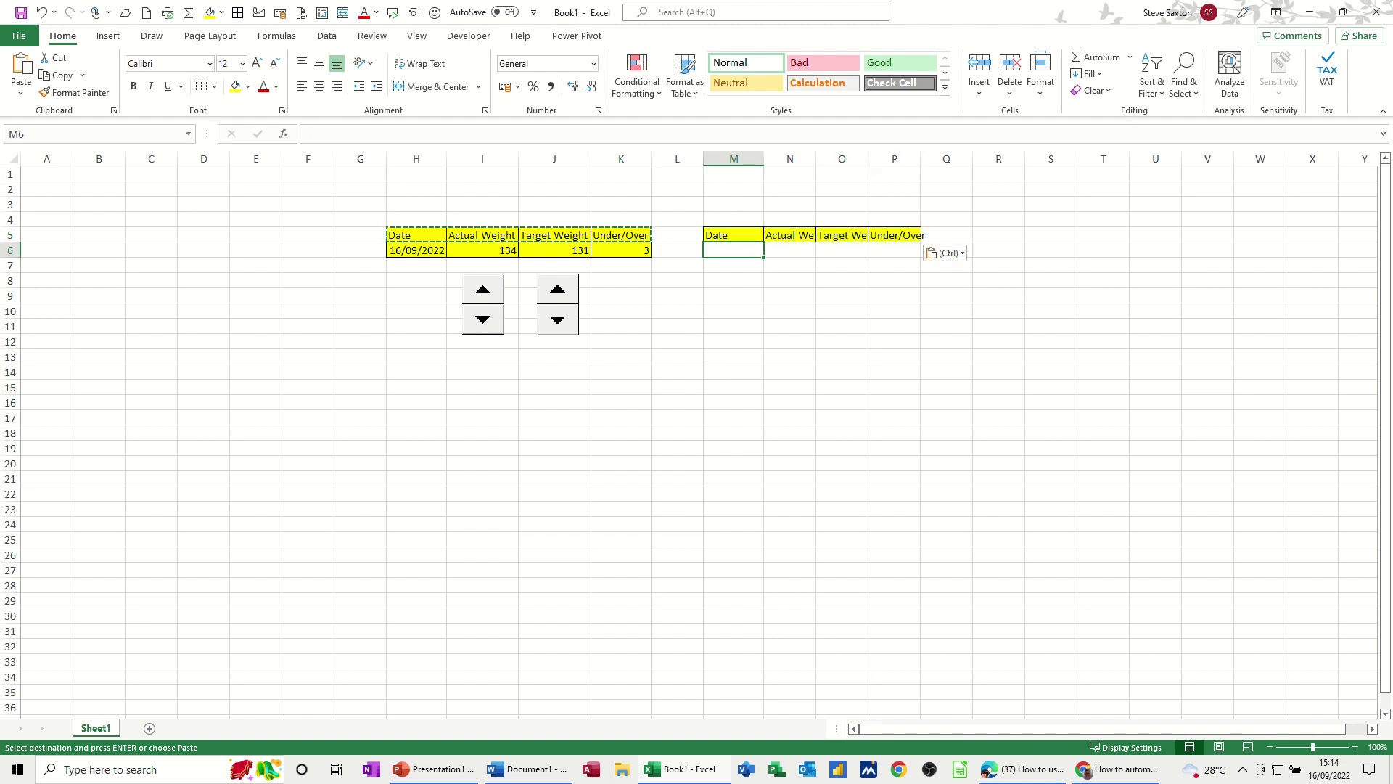
key("ctrl+semicolon")
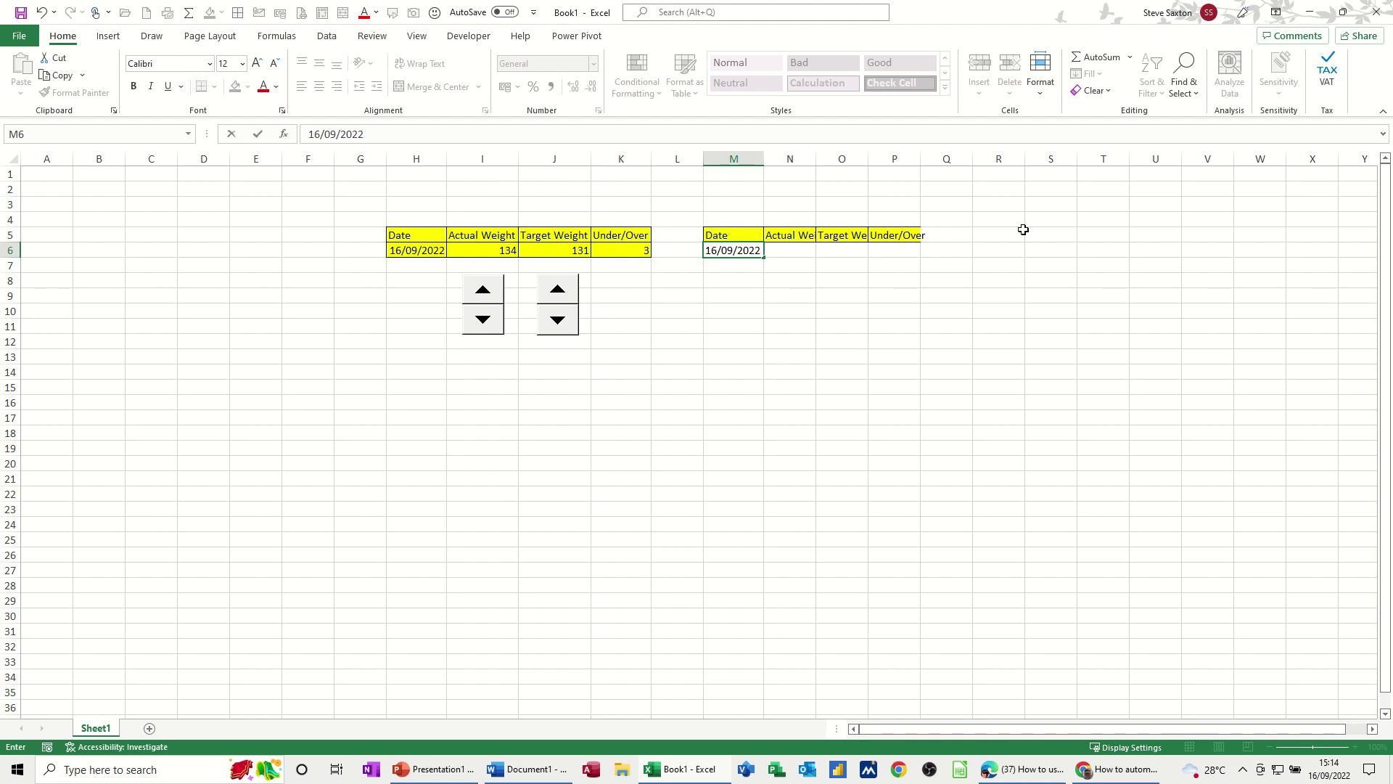
left_click(798, 251)
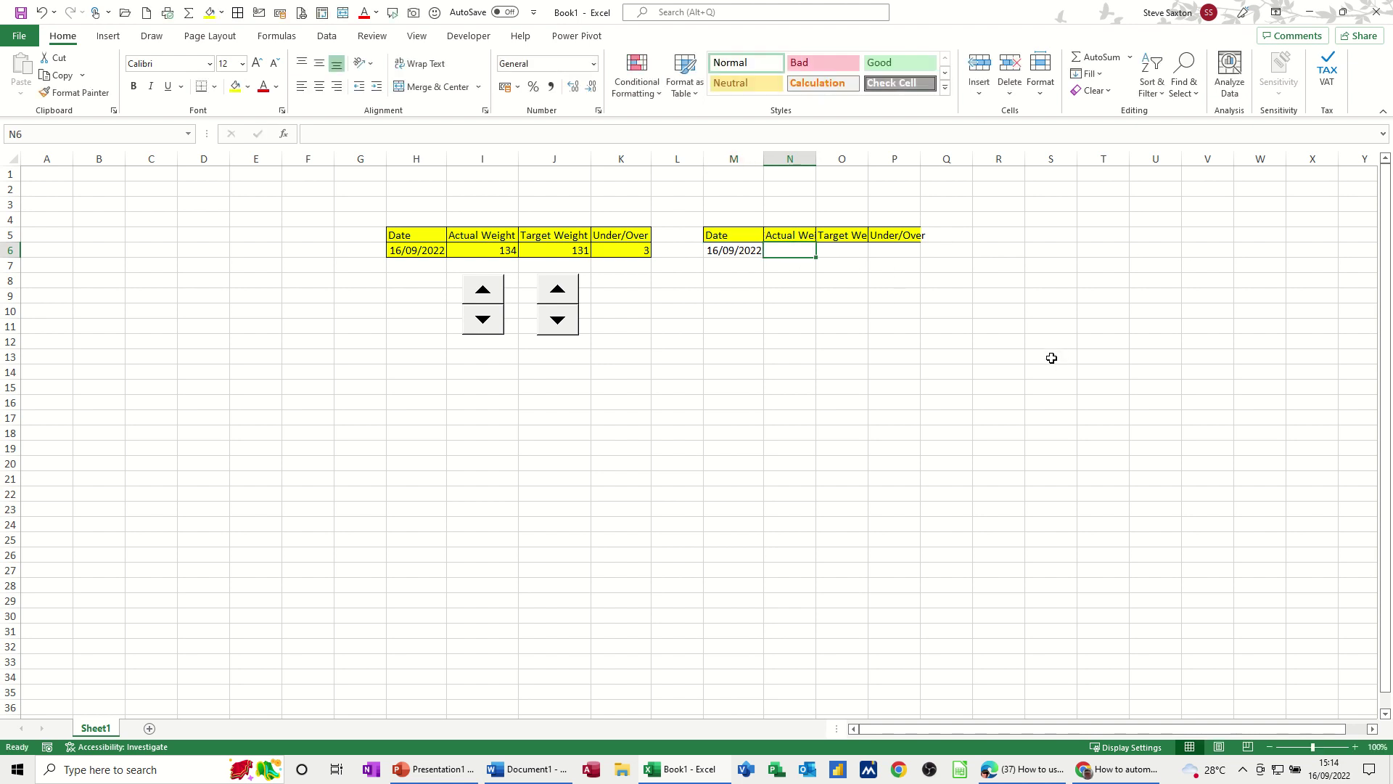
type("0")
left_click(849, 254)
type("0")
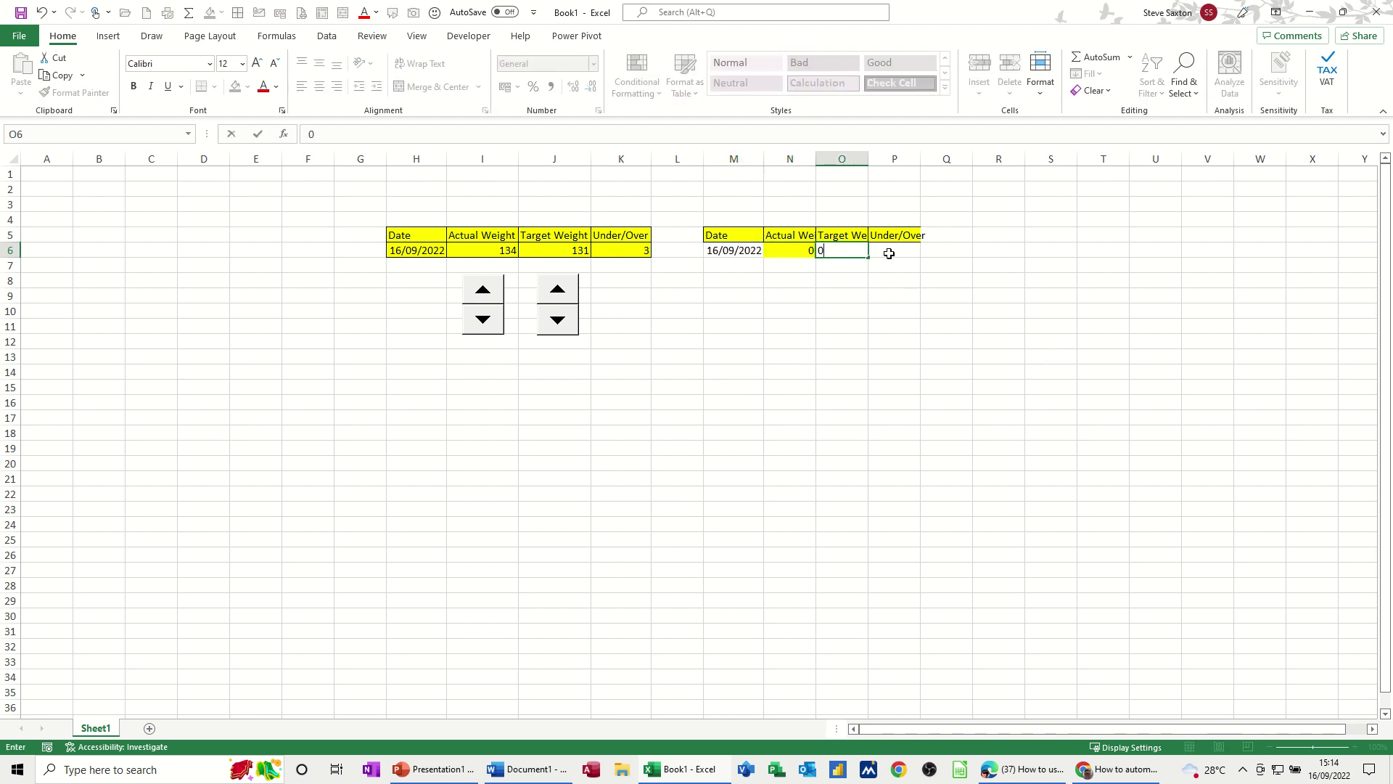
left_click(895, 251)
Enter the Under/Over formula =N6-O6 in P6
type("=")
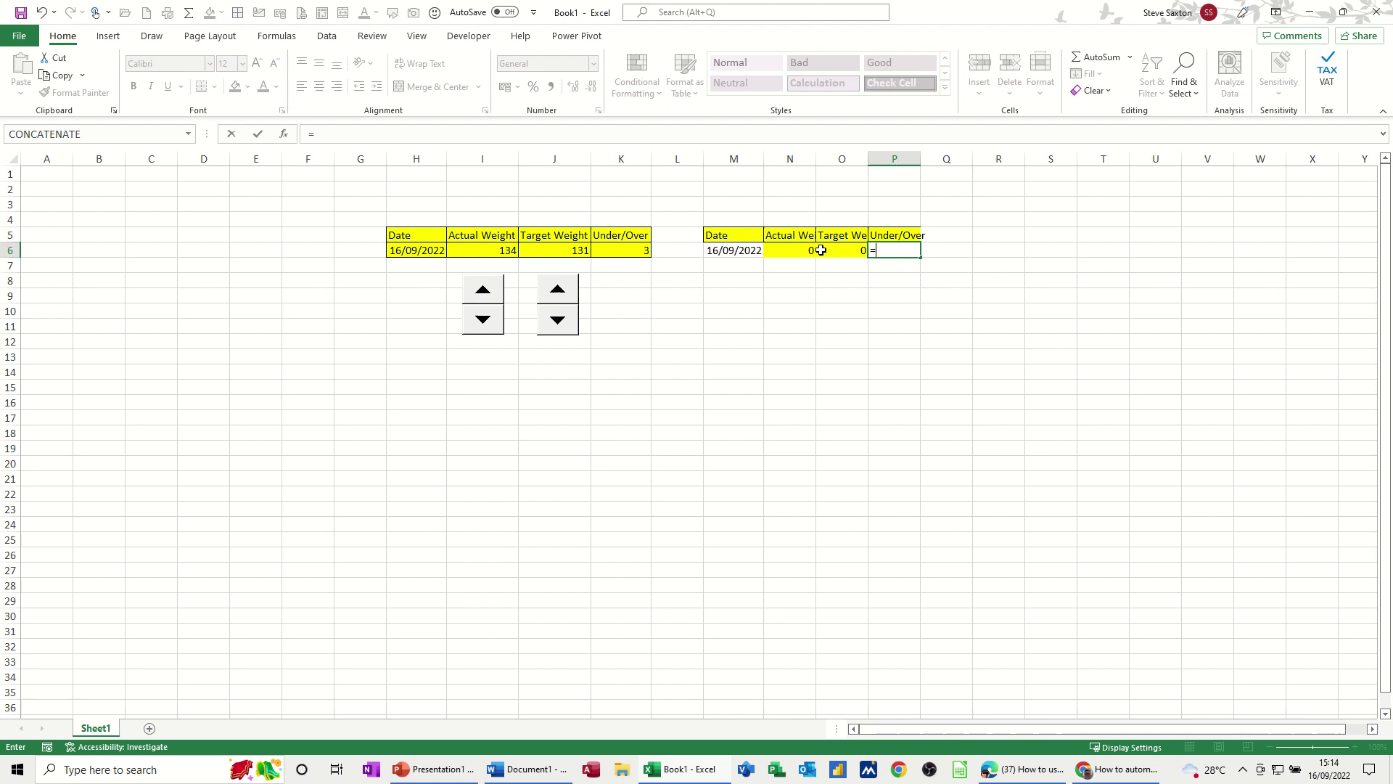
left_click(782, 251)
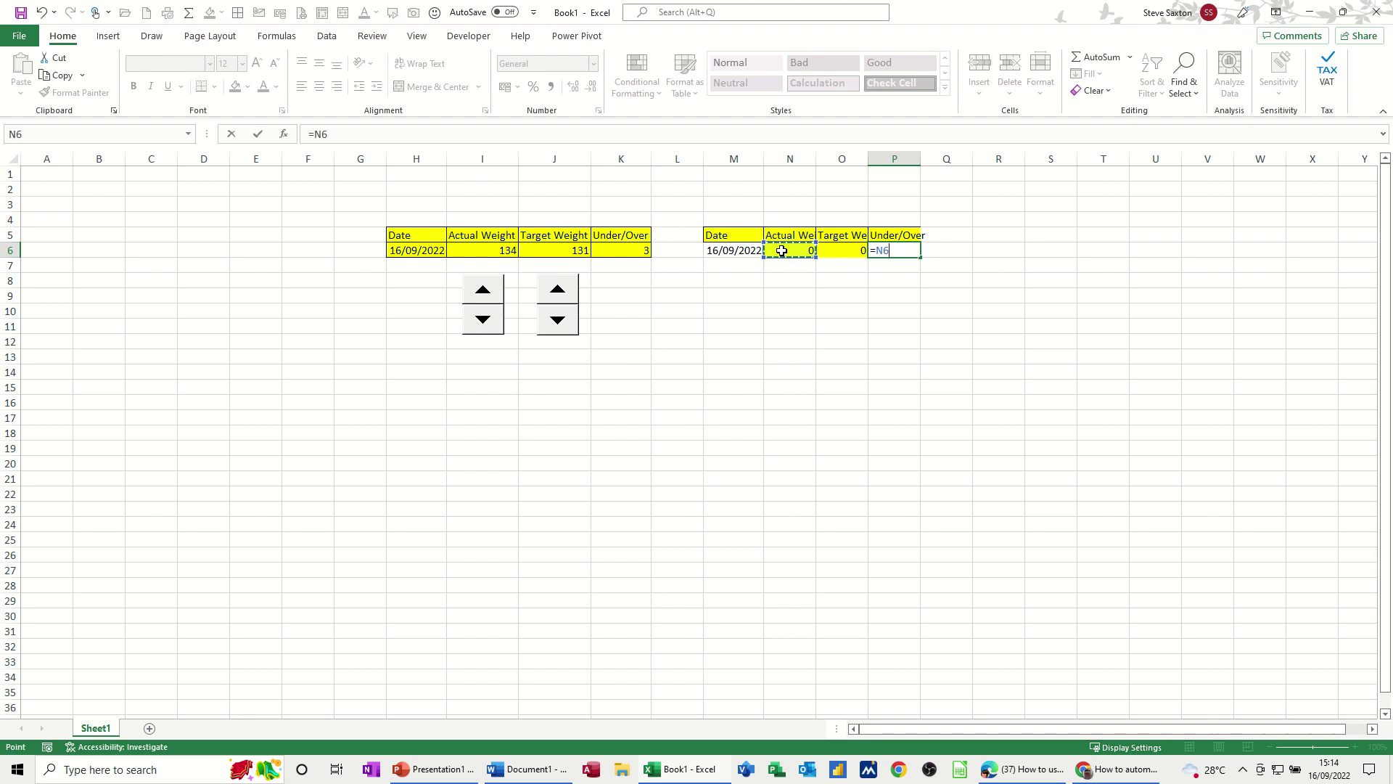
type("-")
left_click(847, 250)
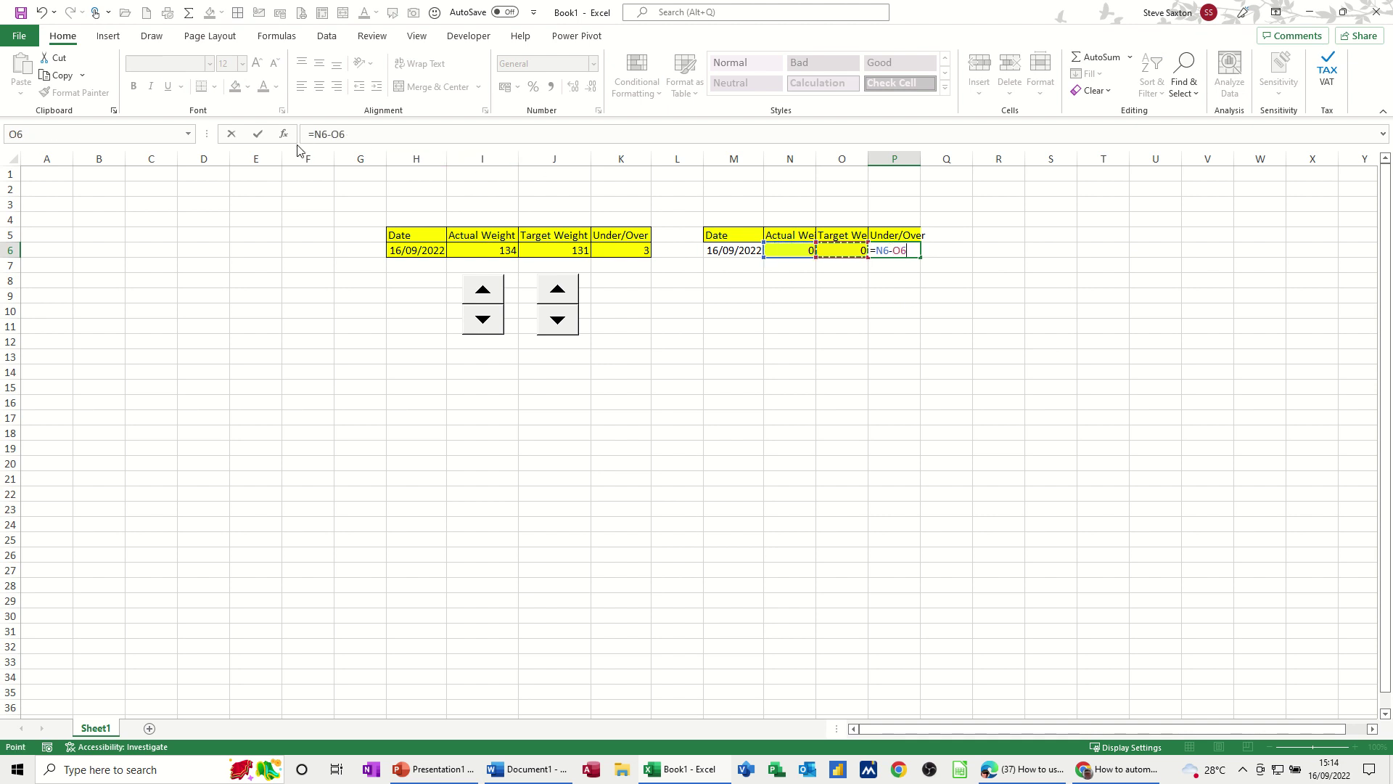
left_click(257, 134)
Enter test values 5 in N6 and 6 in O6, giving Under/Over -1
left_click(788, 251)
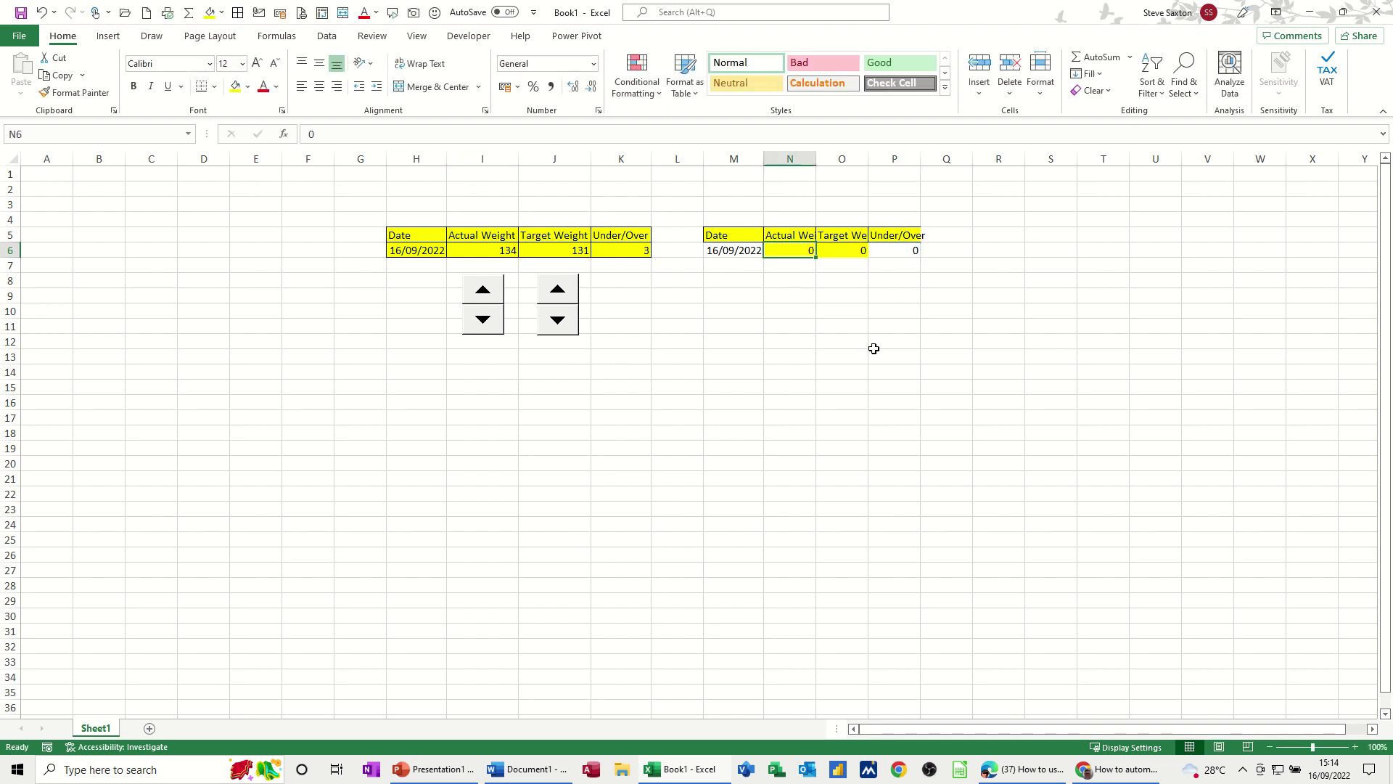
type("5")
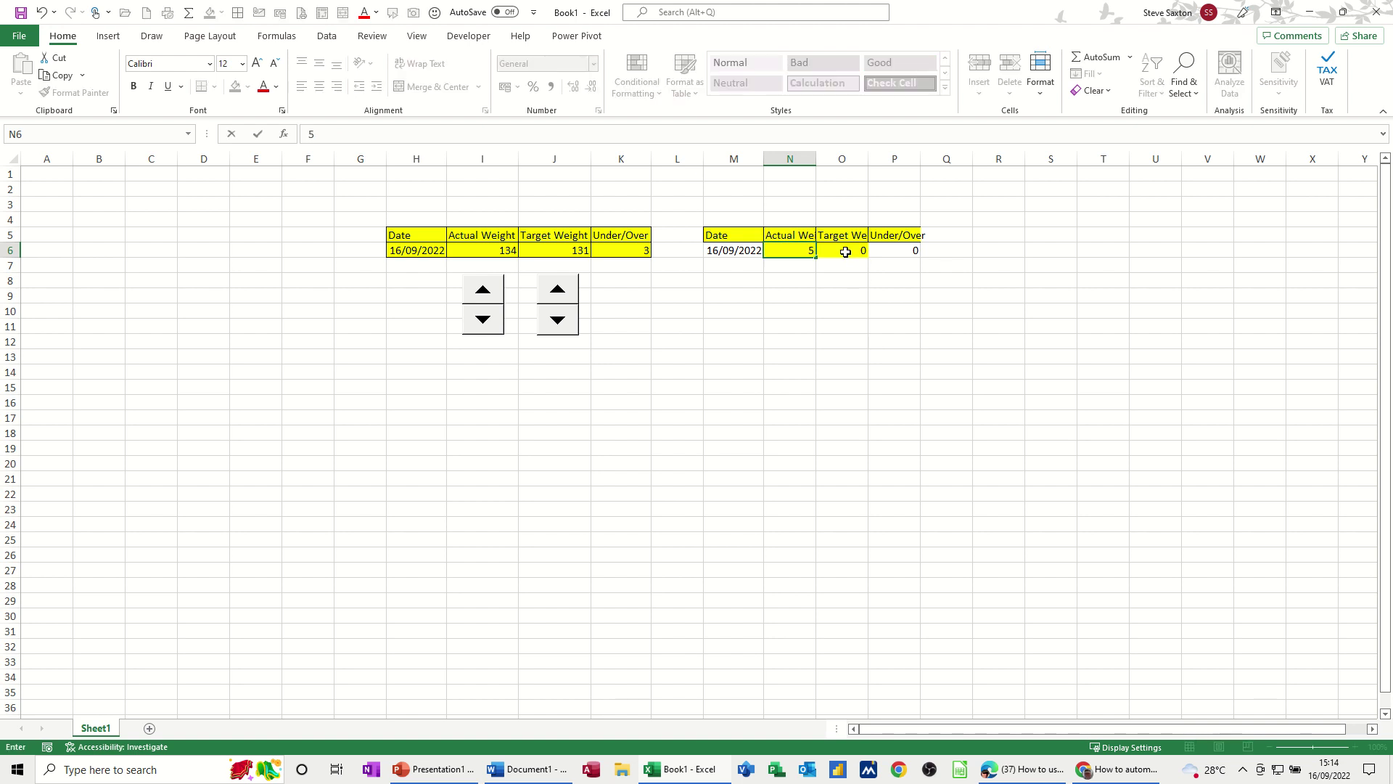
left_click(846, 250)
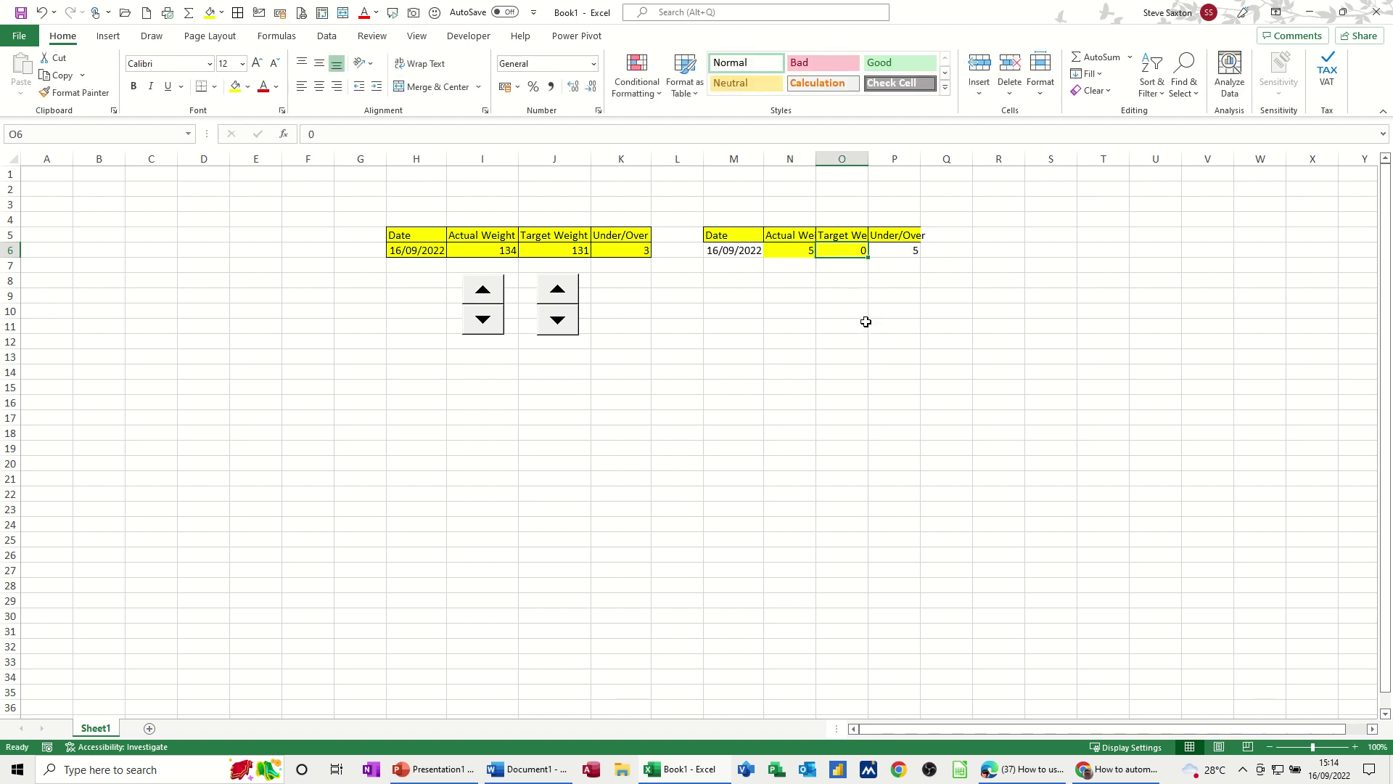
type("6")
left_click(828, 280)
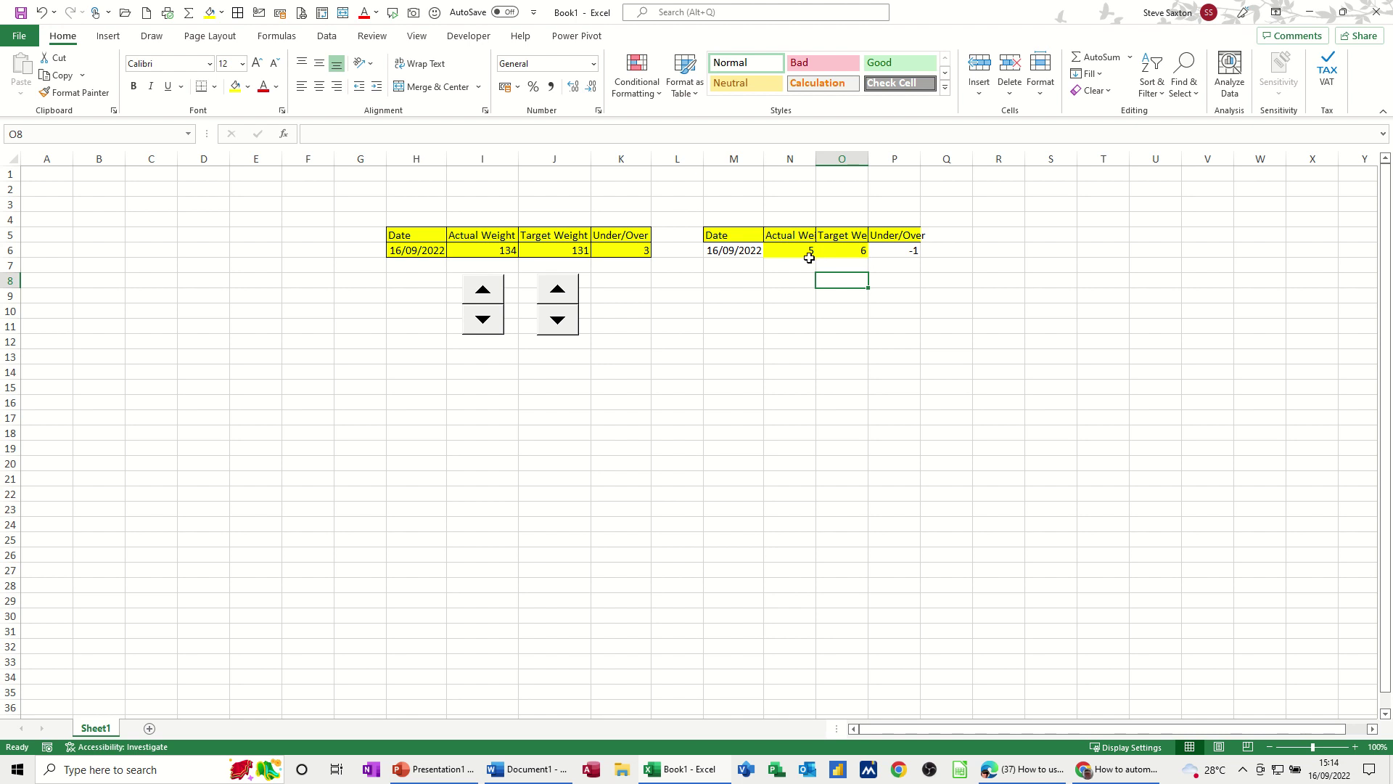
Fill the data row M6:P6 yellow and switch to the Developer tab
left_click_drag(753, 251, 882, 252)
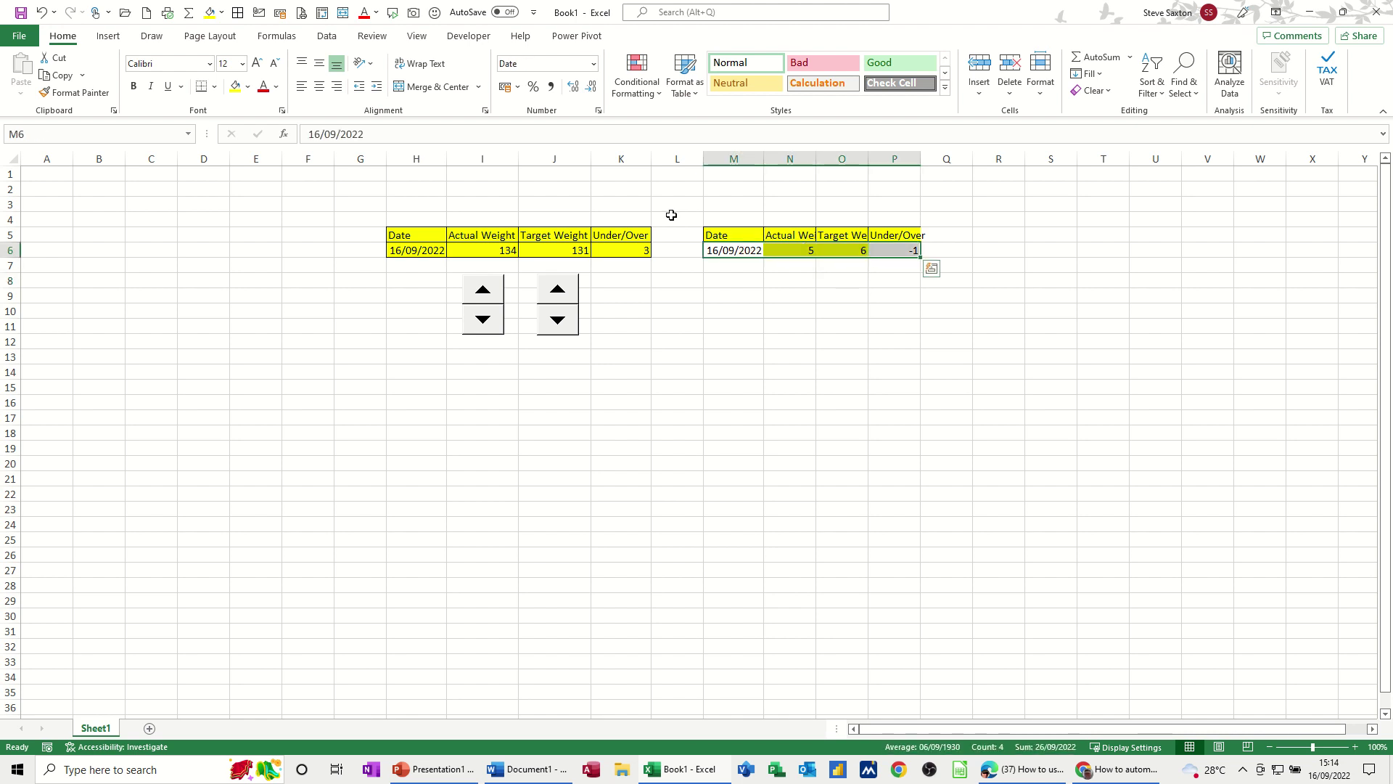
left_click(209, 12)
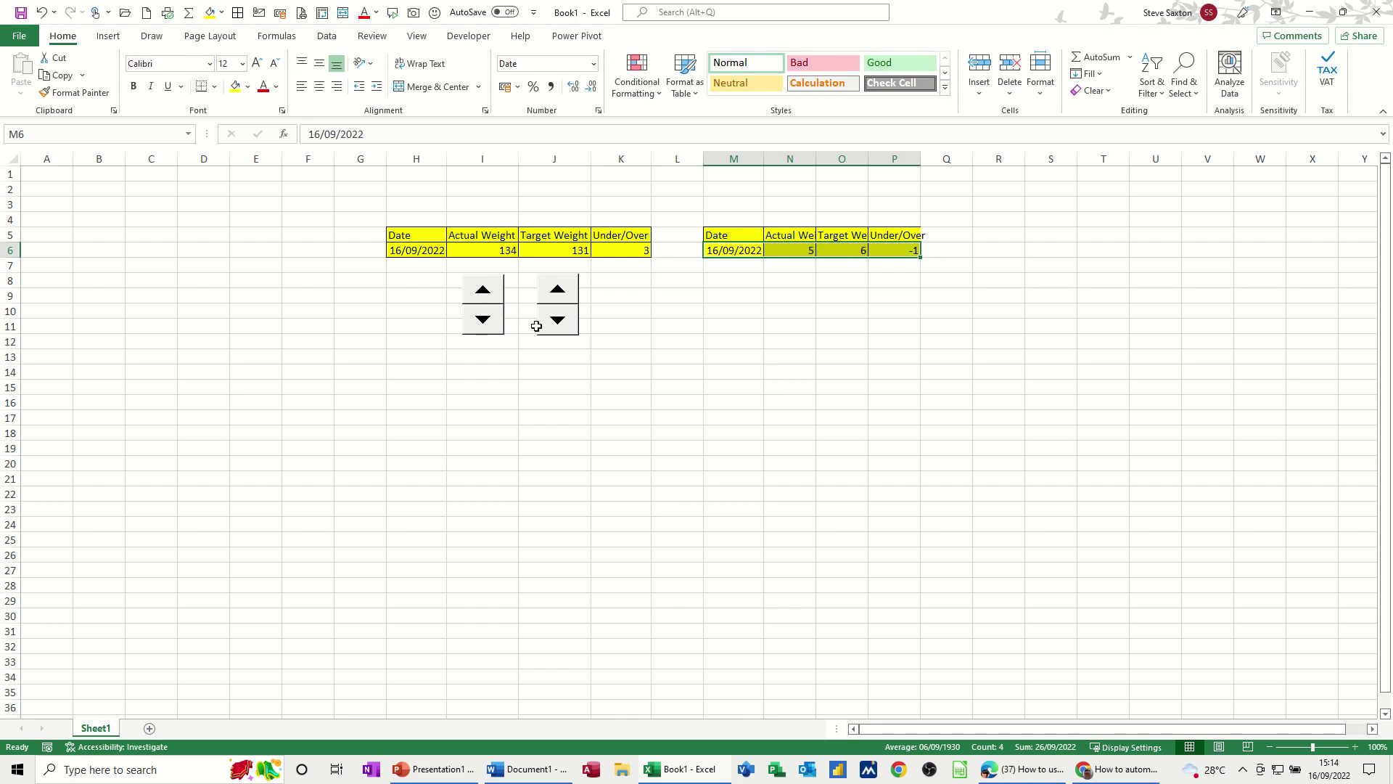
left_click(469, 38)
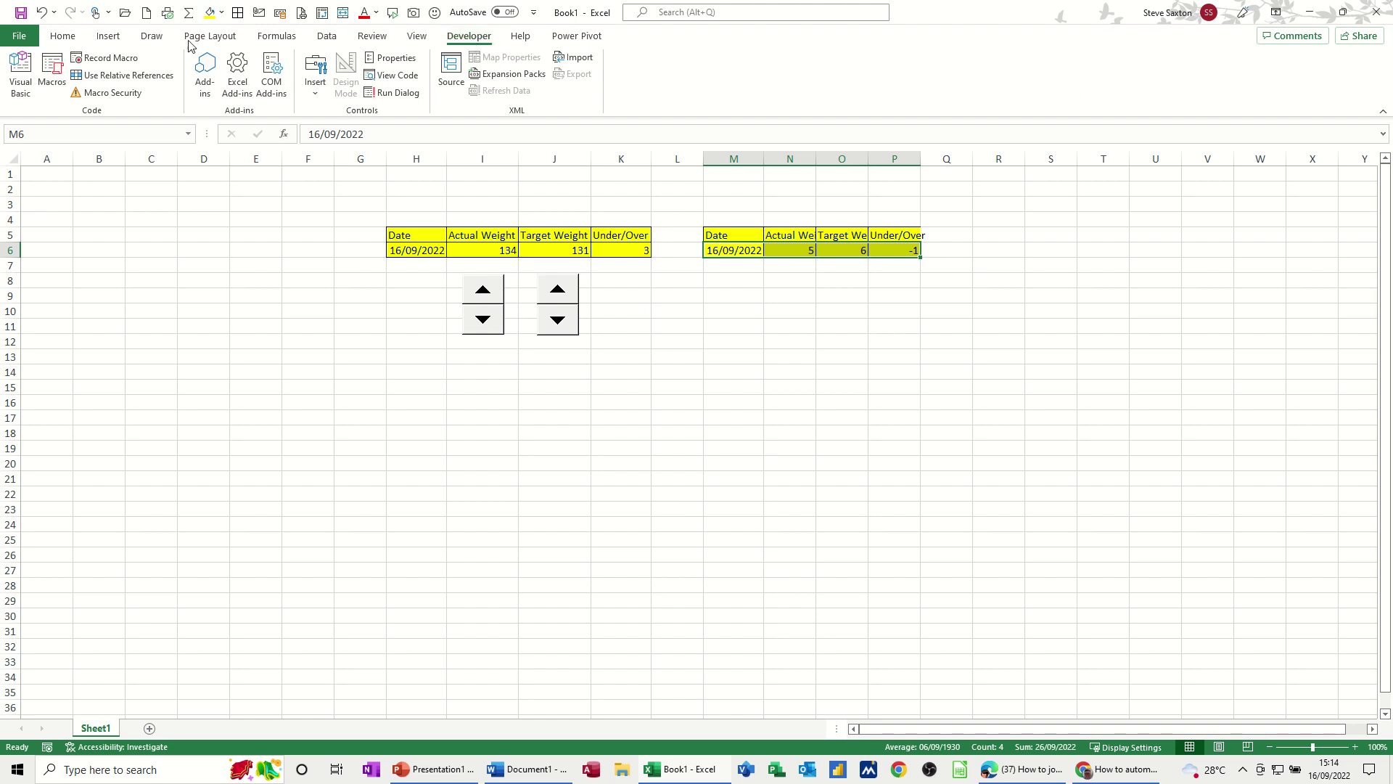
Check the Developer tab in Customize Ribbon, via File > Options and right-click, cancelling both
left_click(22, 36)
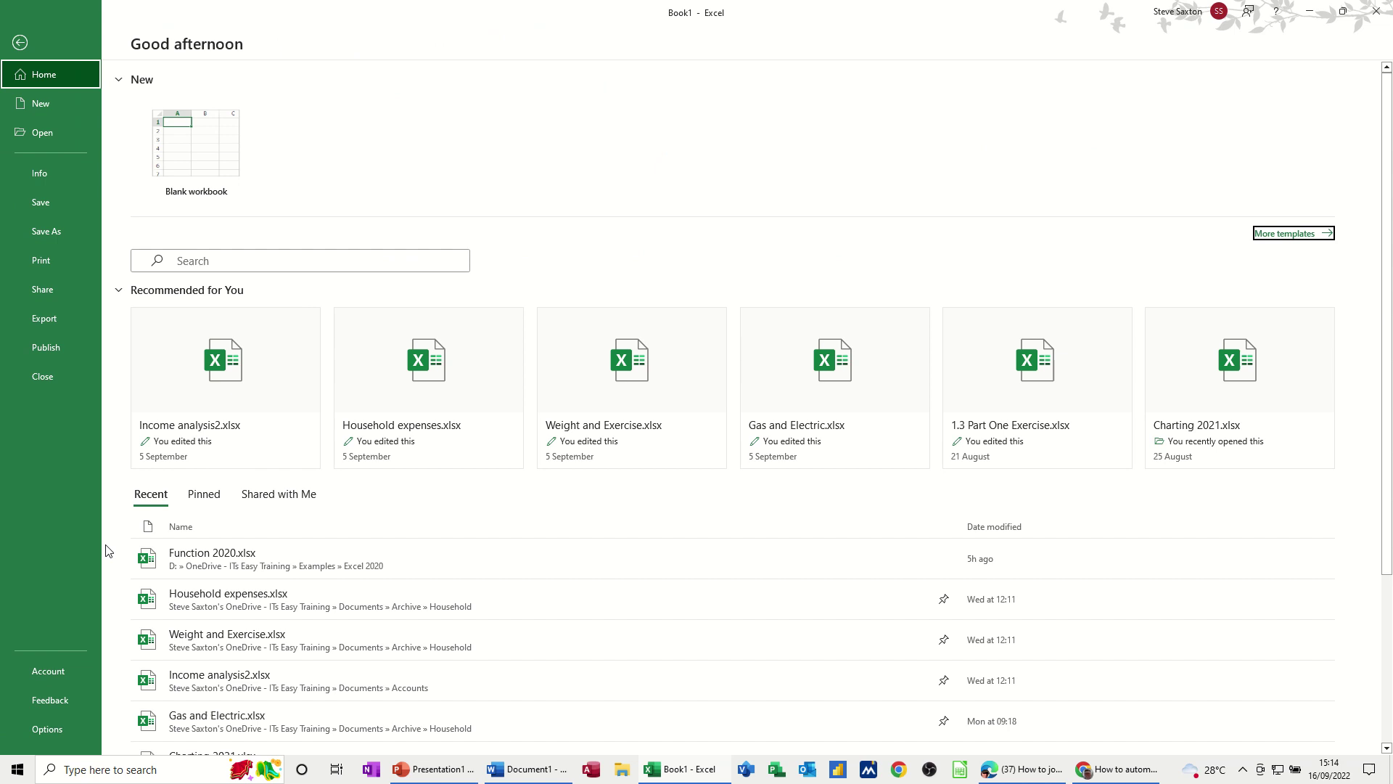
left_click(59, 722)
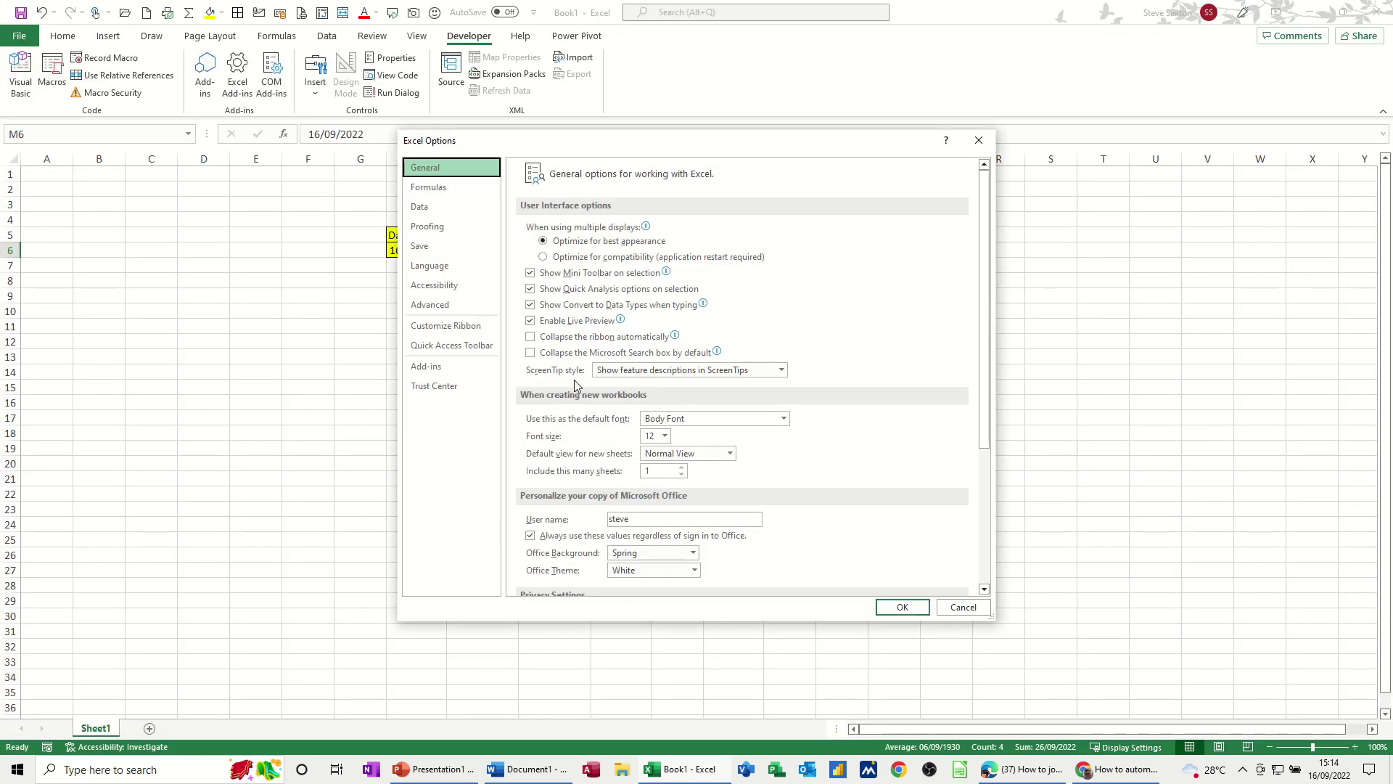
left_click(450, 333)
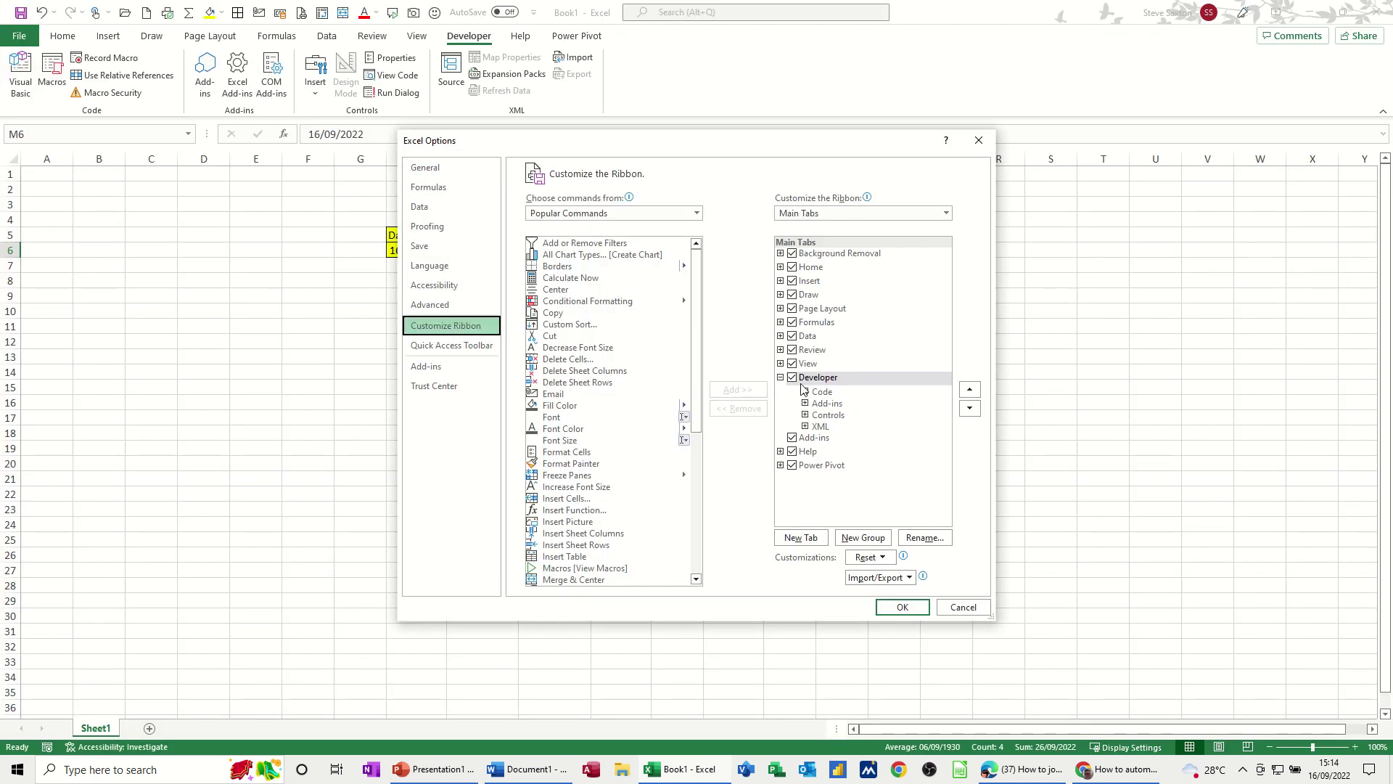
left_click(964, 608)
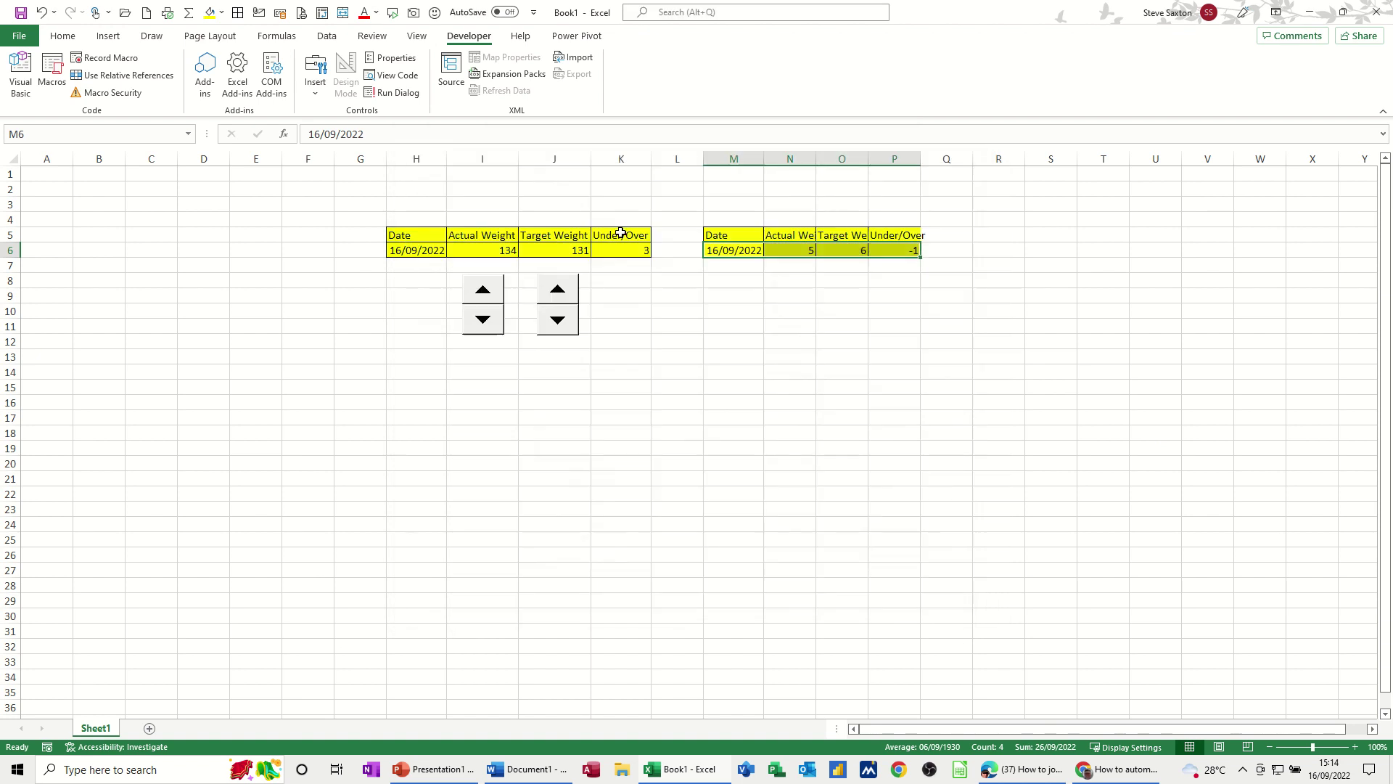
right_click(465, 34)
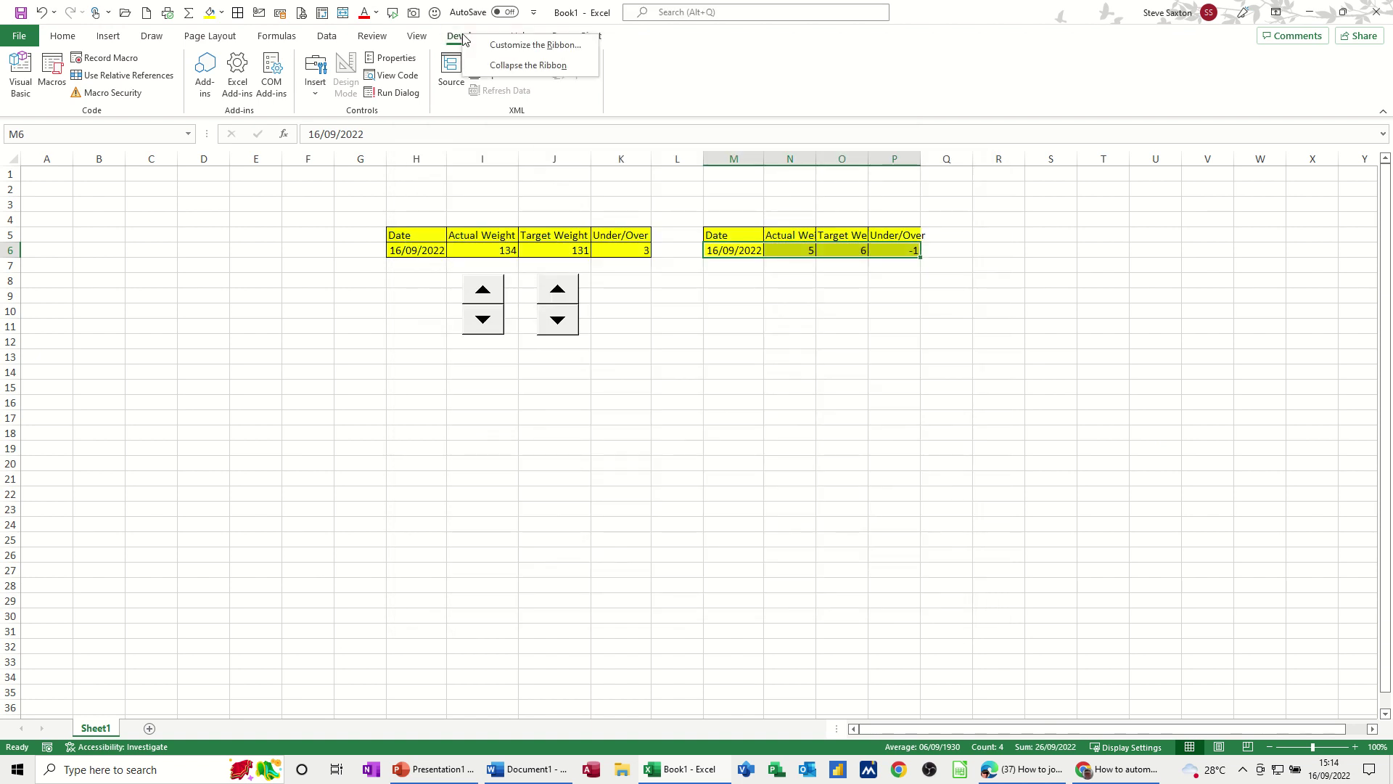
left_click(524, 46)
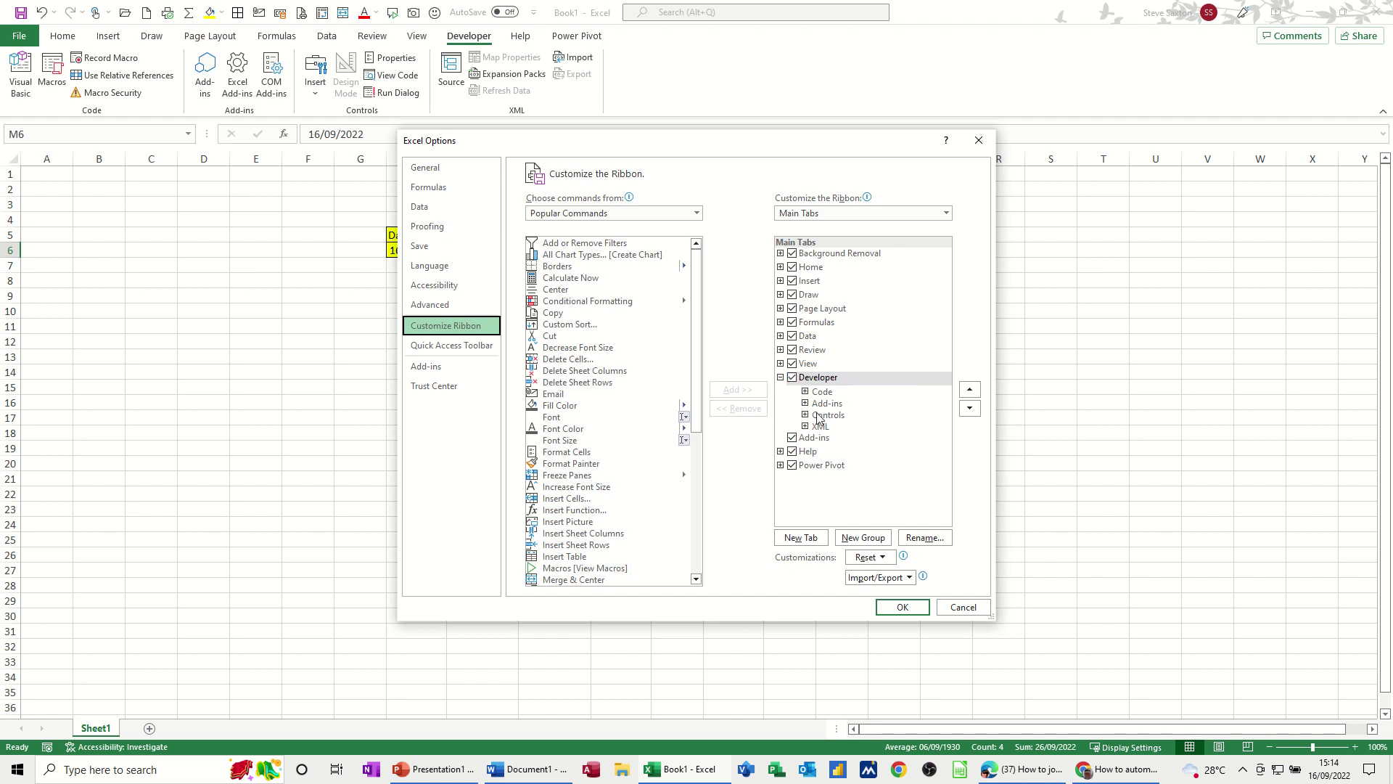
left_click(964, 607)
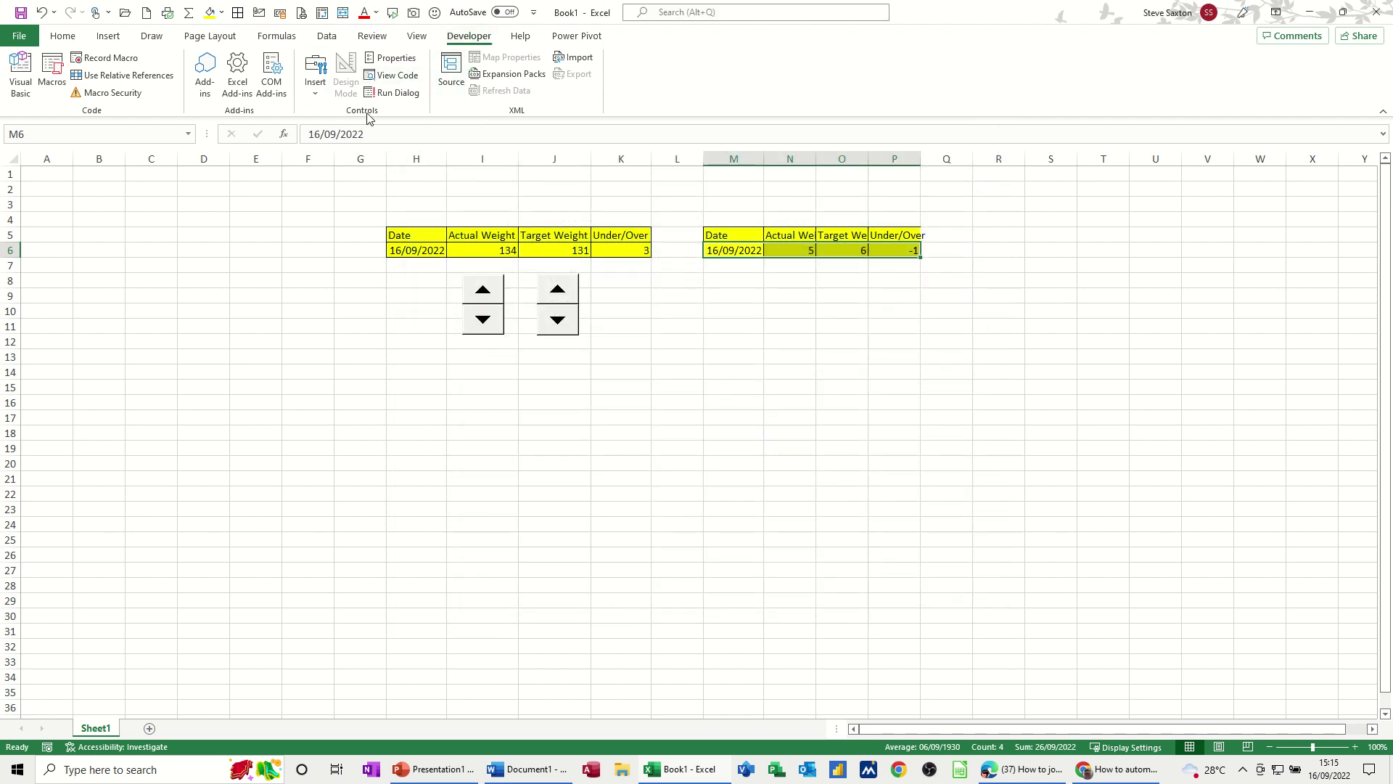
Draw a Spin Button (Form Control) below N6, spanning roughly rows 8 to 11
left_click(314, 99)
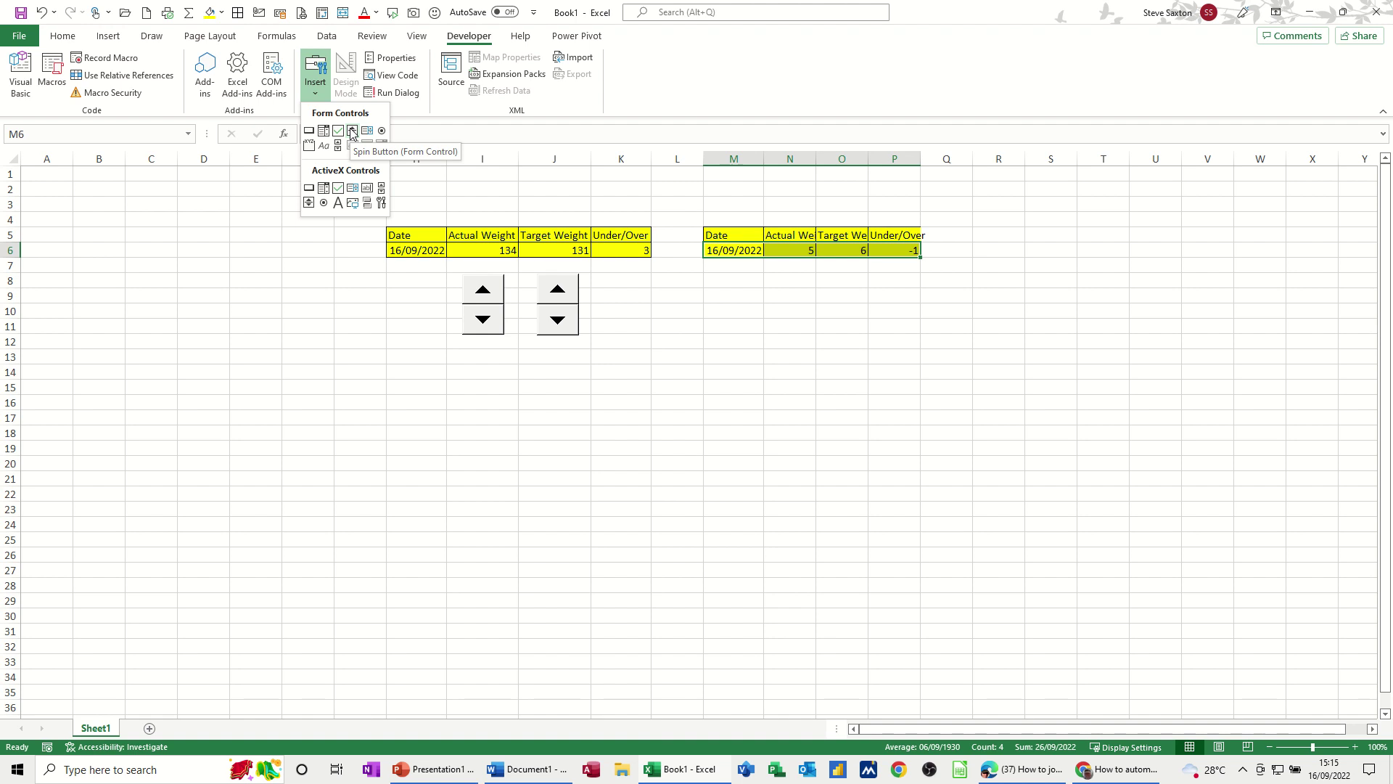
left_click(352, 131)
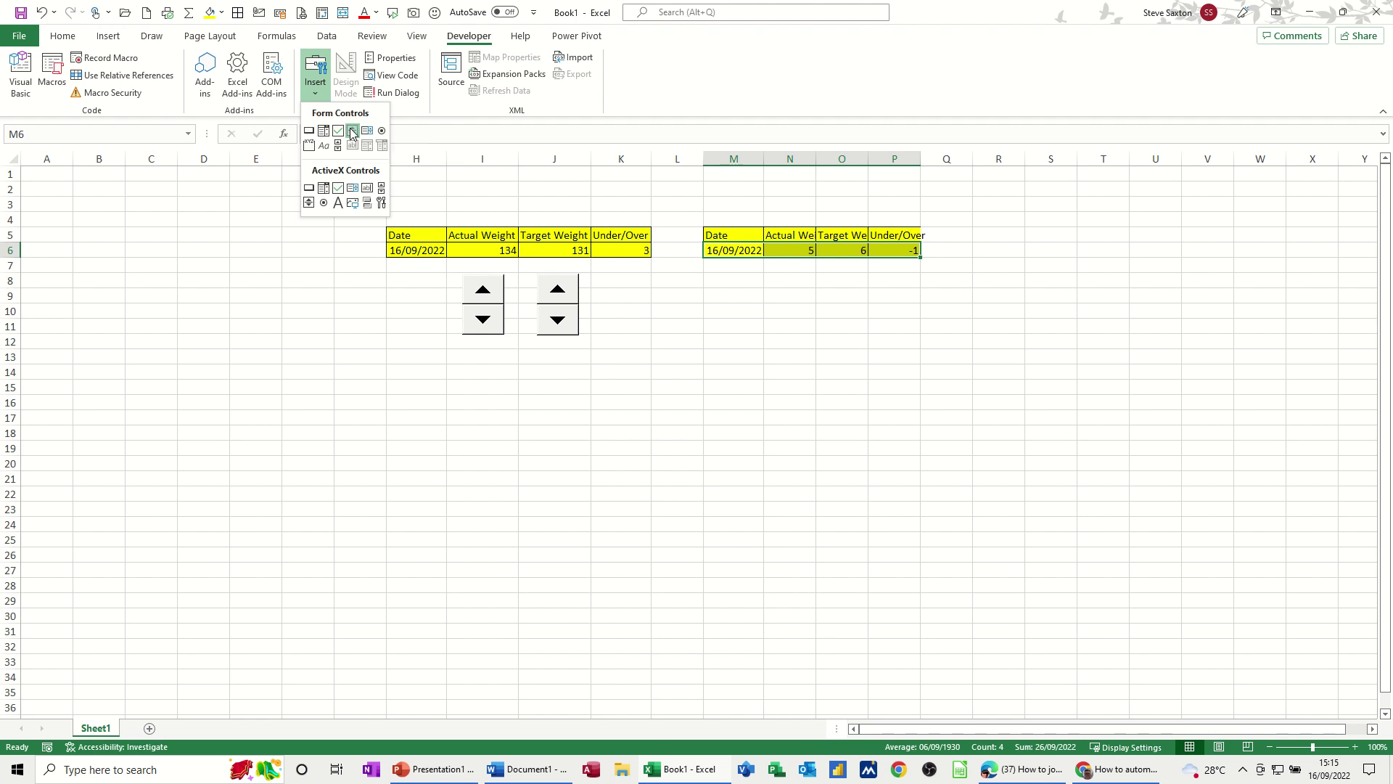
left_click_drag(784, 274, 813, 331)
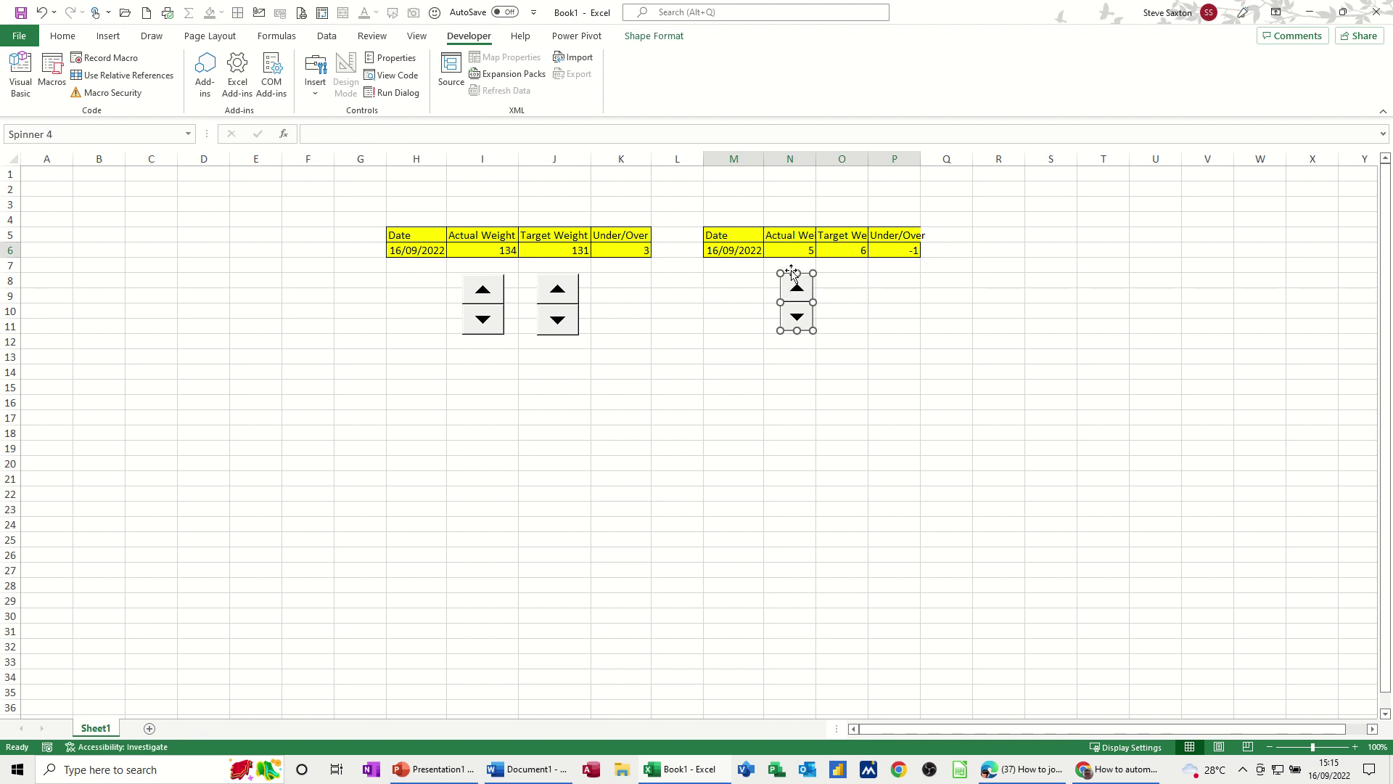
Set the new spinner's cell link to N6, resetting Actual Weight to 0 and Under/Over to -6
right_click(797, 296)
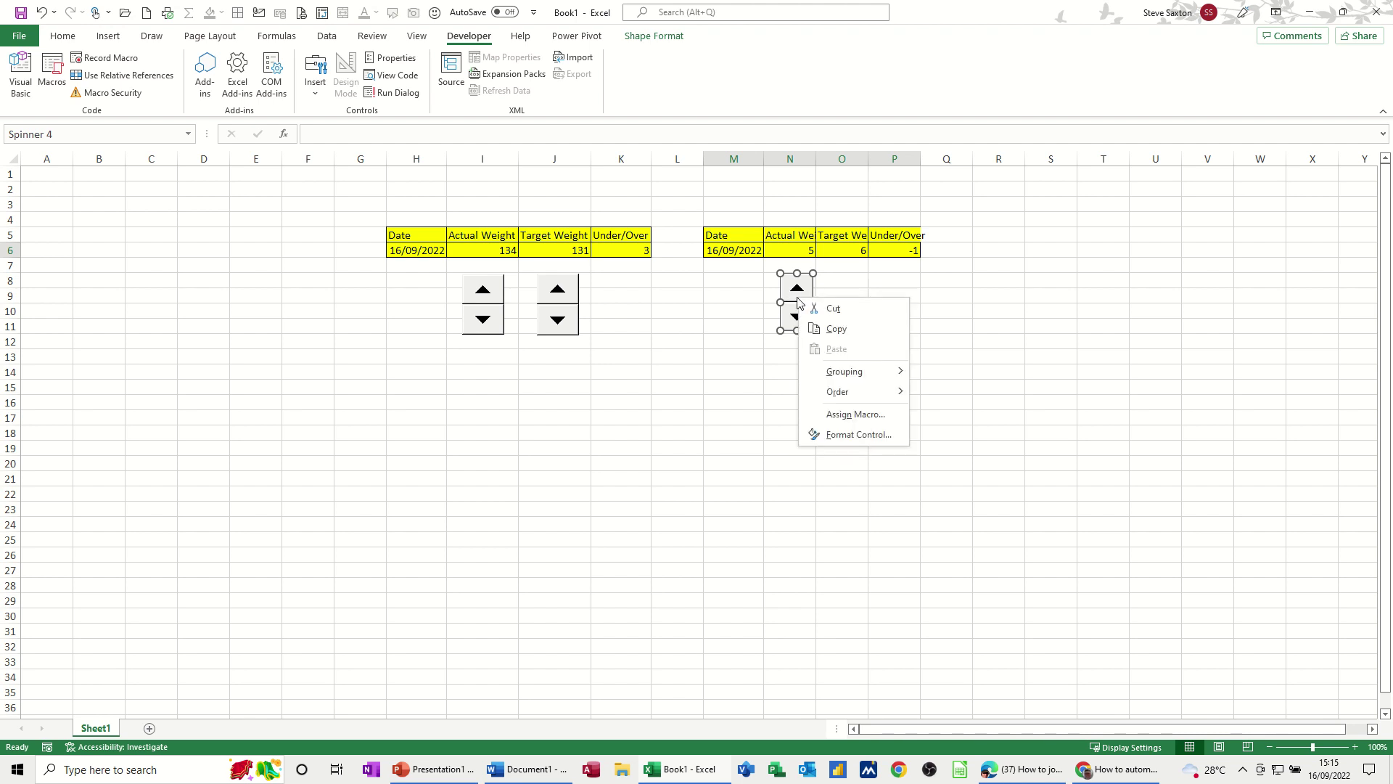
left_click(833, 435)
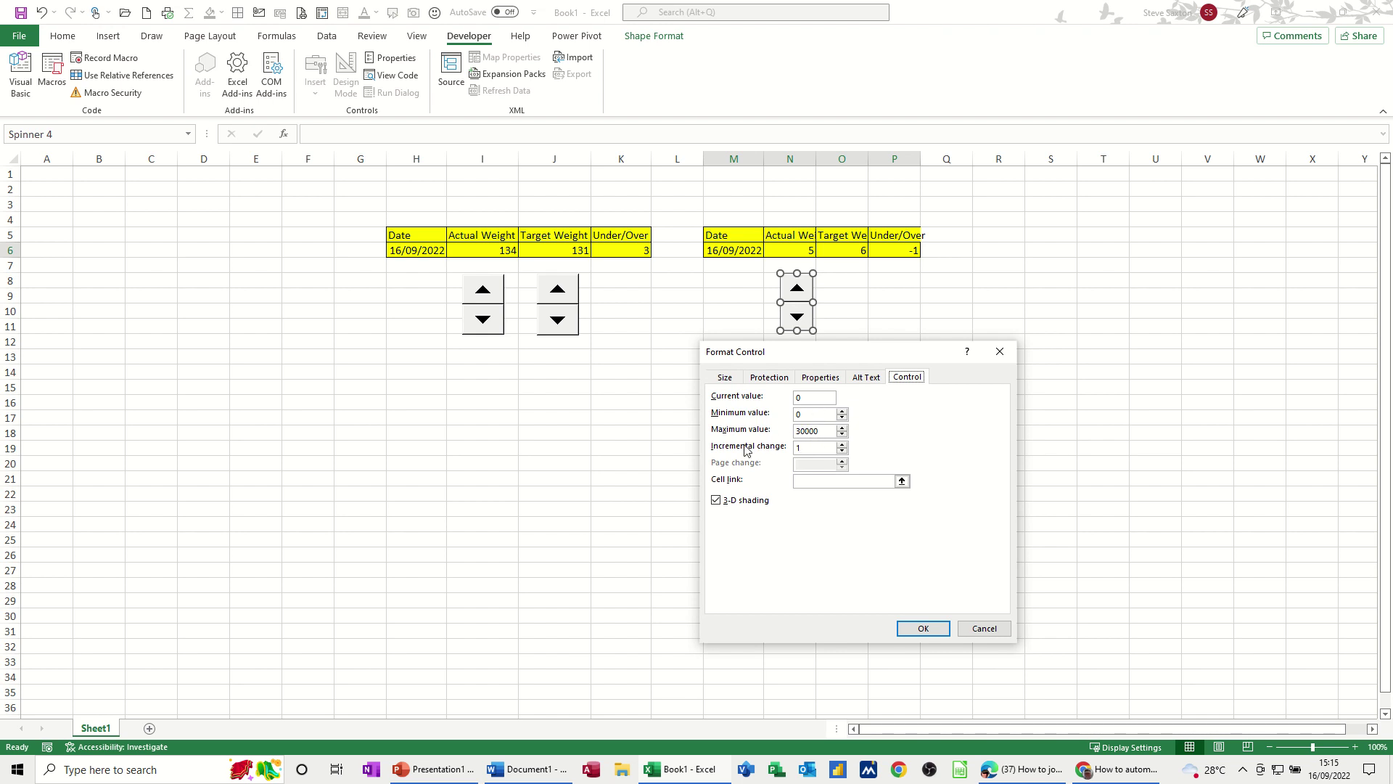
left_click(804, 479)
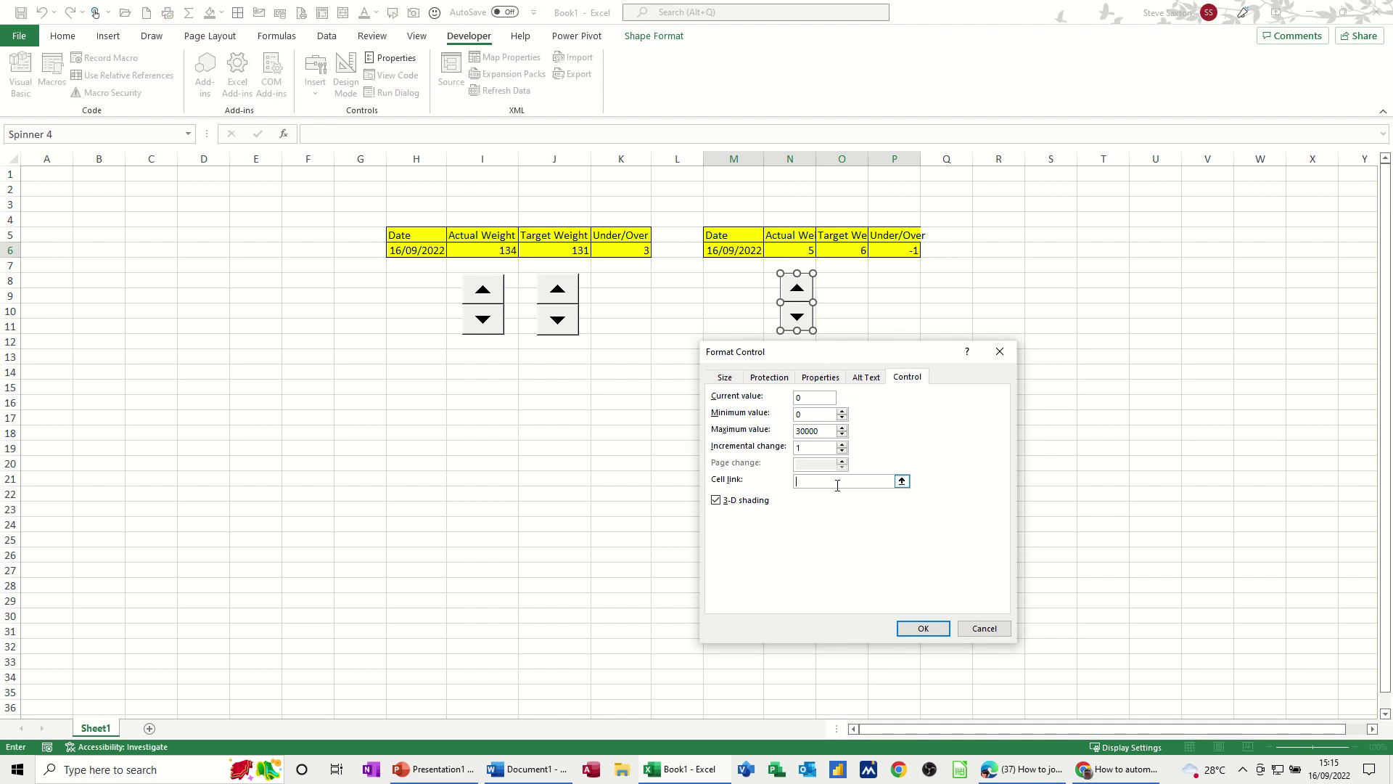
left_click(795, 251)
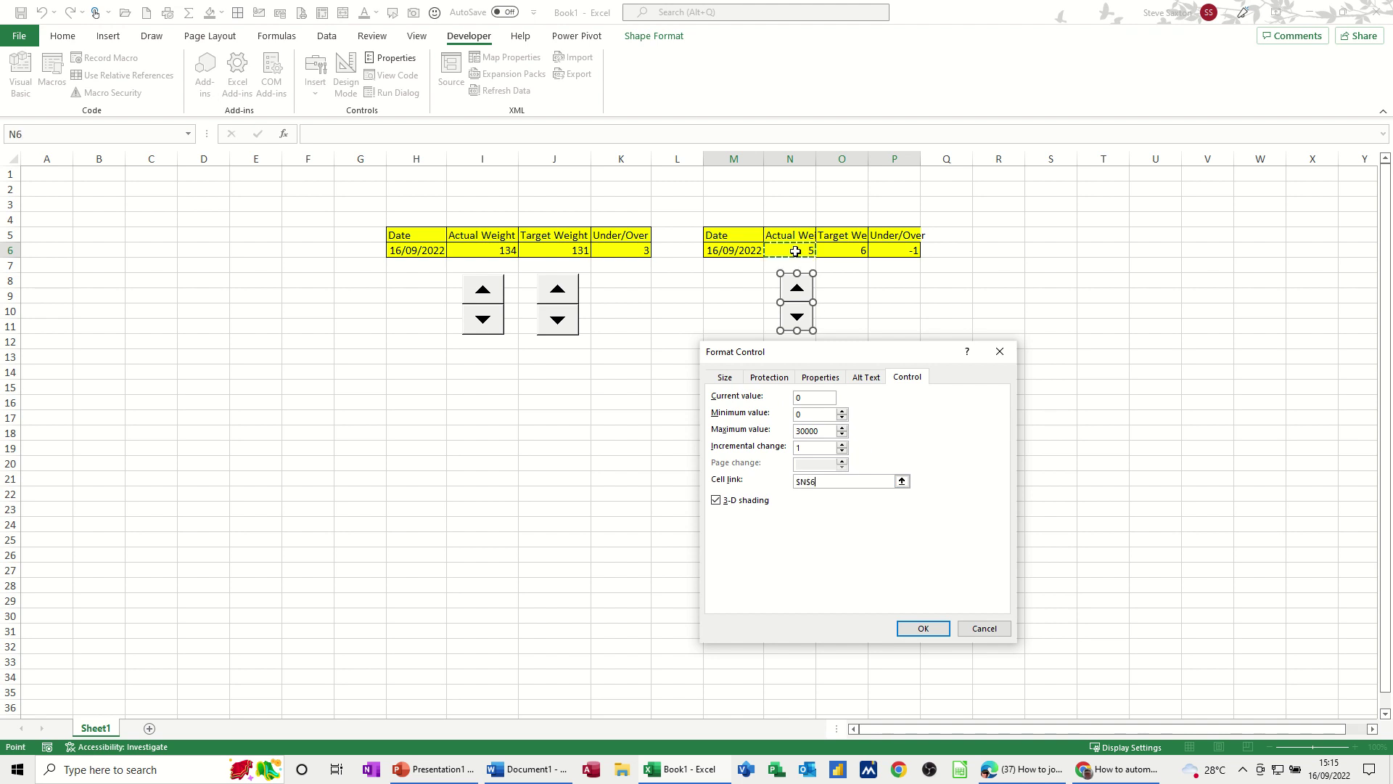
left_click(922, 628)
left_click(827, 362)
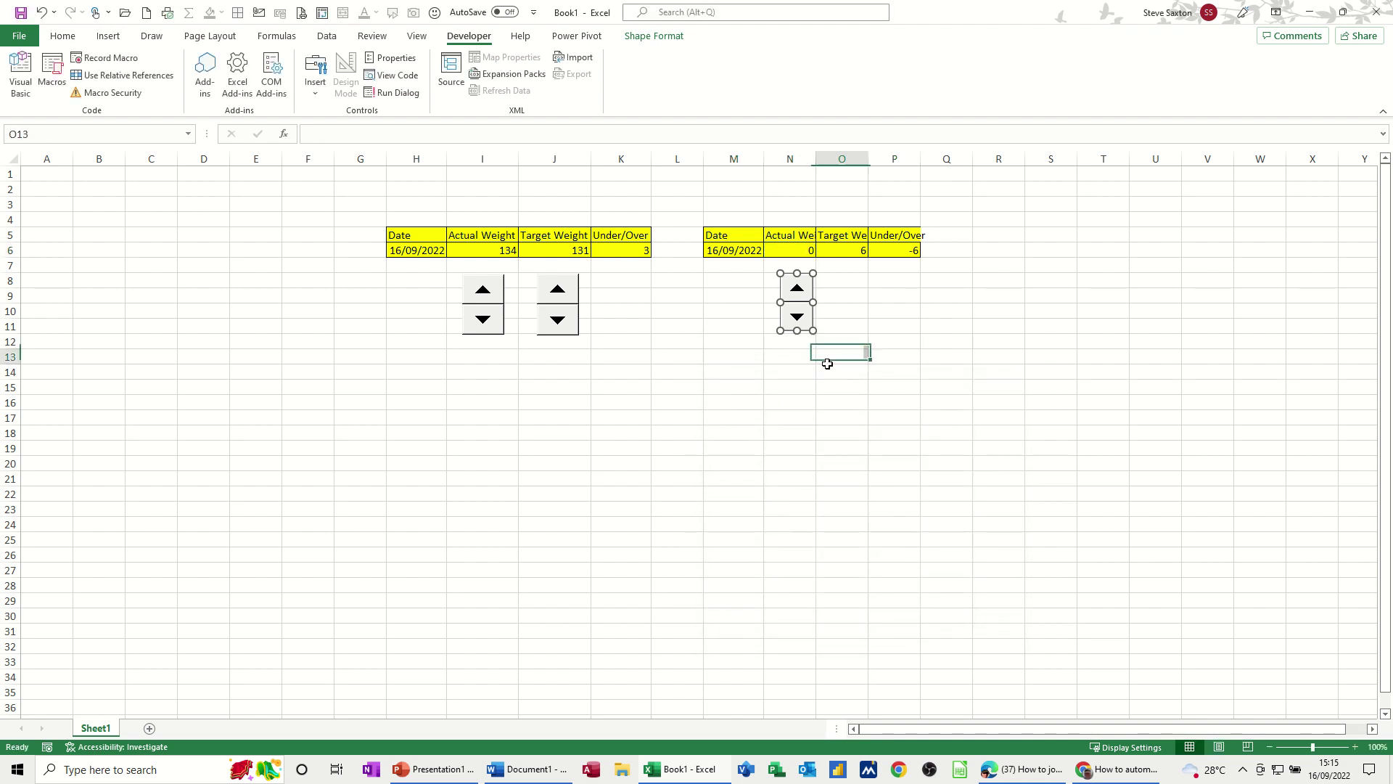
Test the new spinner by stepping Actual Weight in N6 up several times
left_click(796, 290)
left_click(795, 290)
left_click(796, 290)
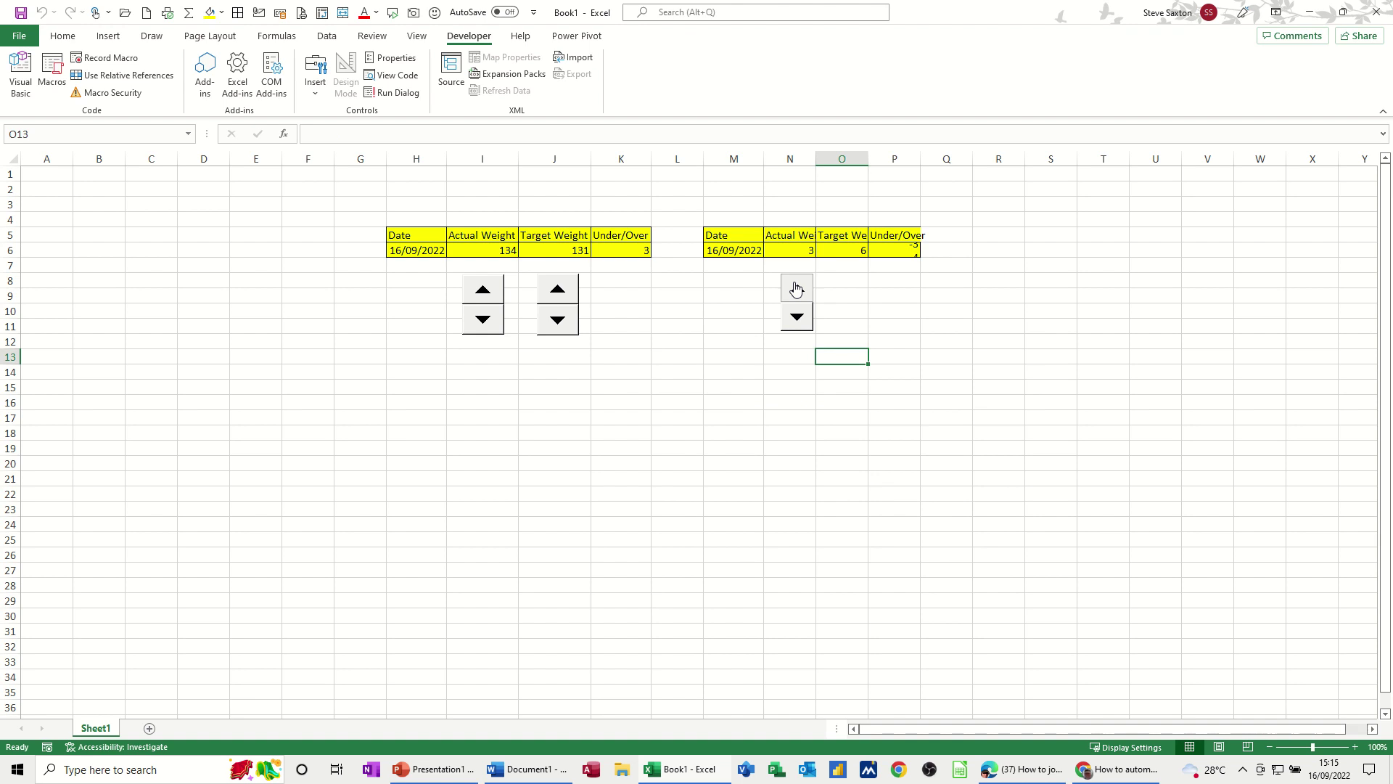
left_click(796, 290)
left_click(796, 289)
Enter Actual Weight 120 and Target Weight 110, then spin Actual up to 122 (Under/Over 12)
left_click(787, 251)
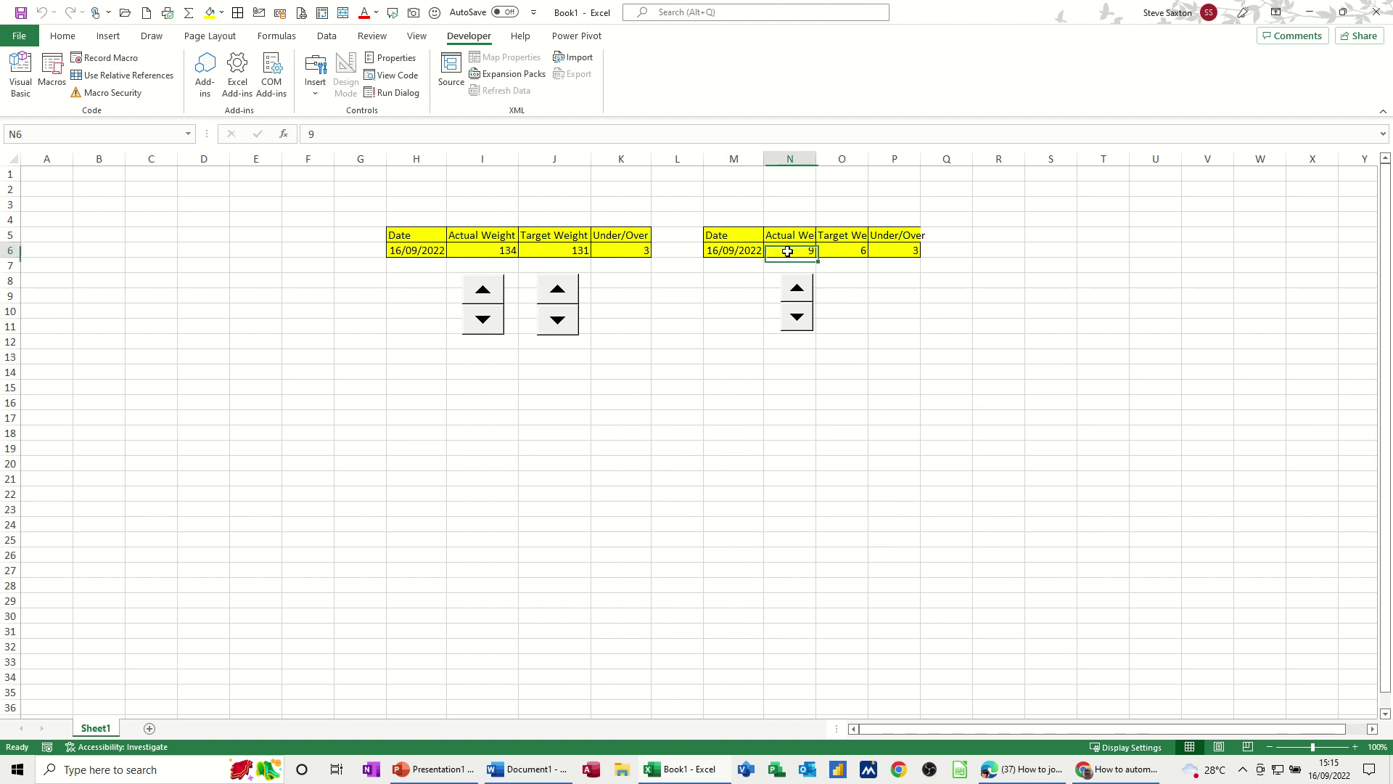
type("120")
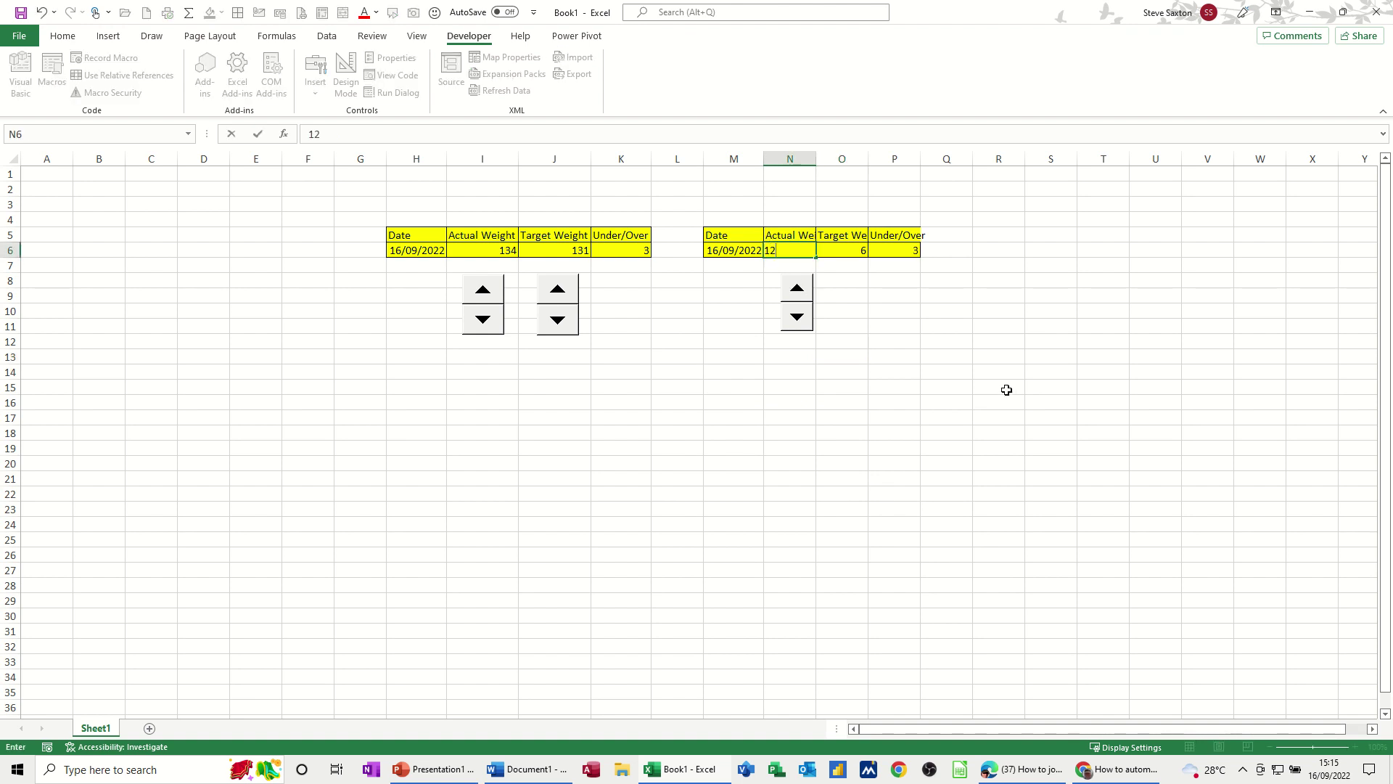
left_click(852, 251)
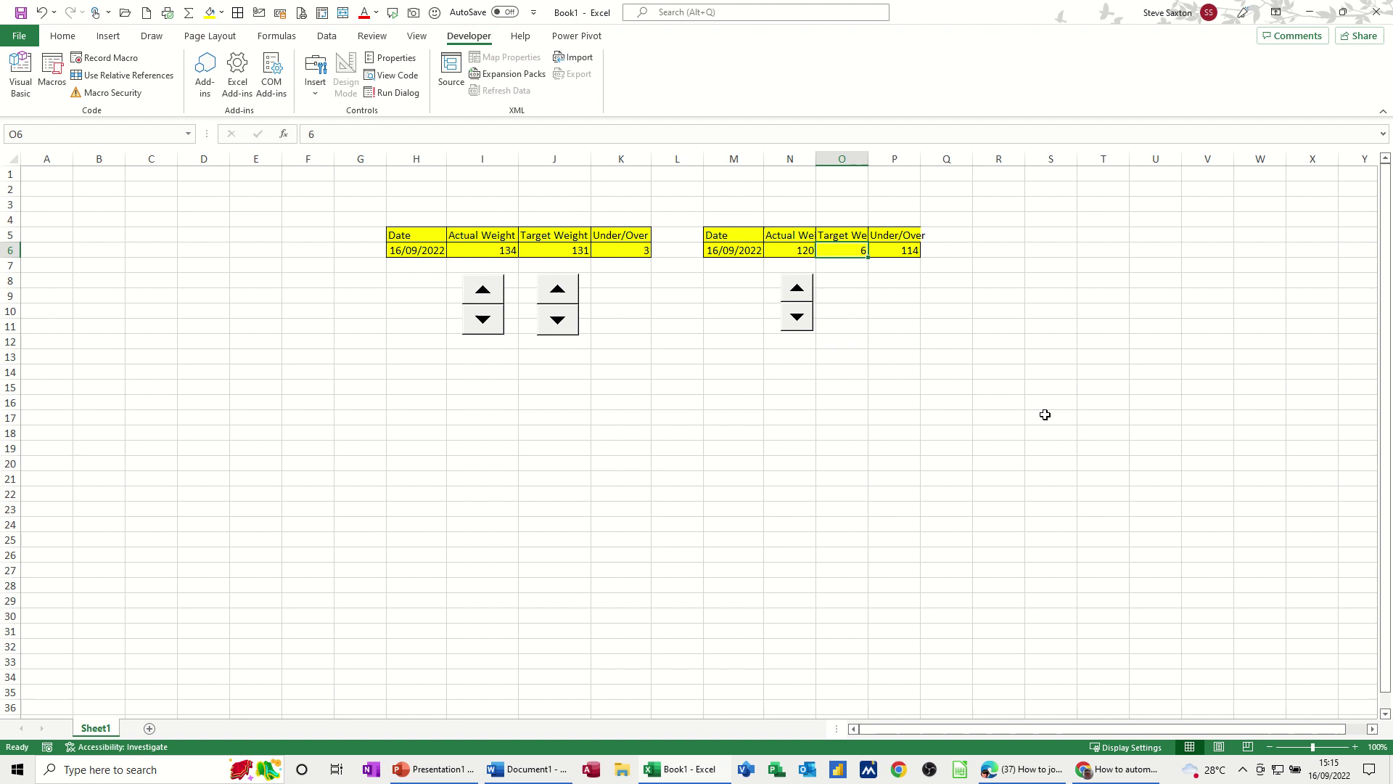
type("110")
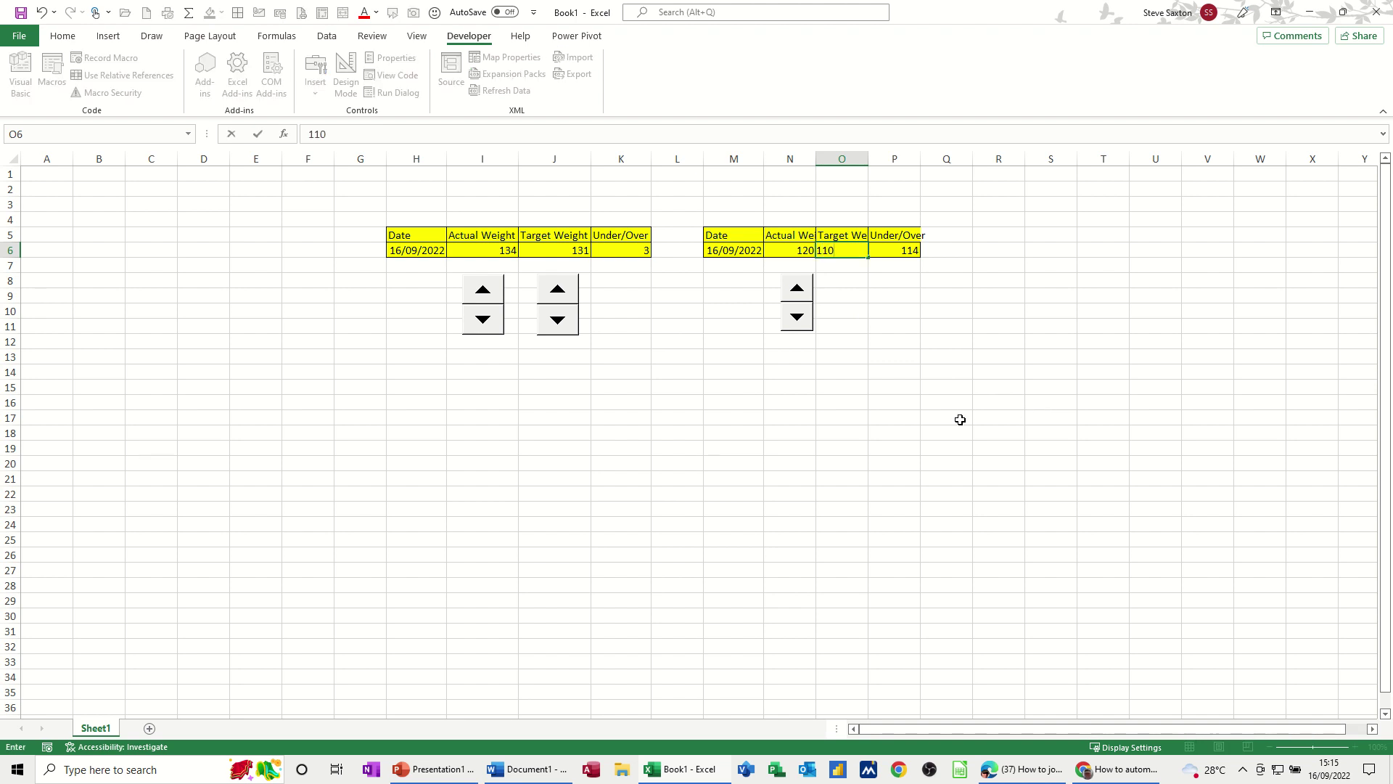
left_click(951, 405)
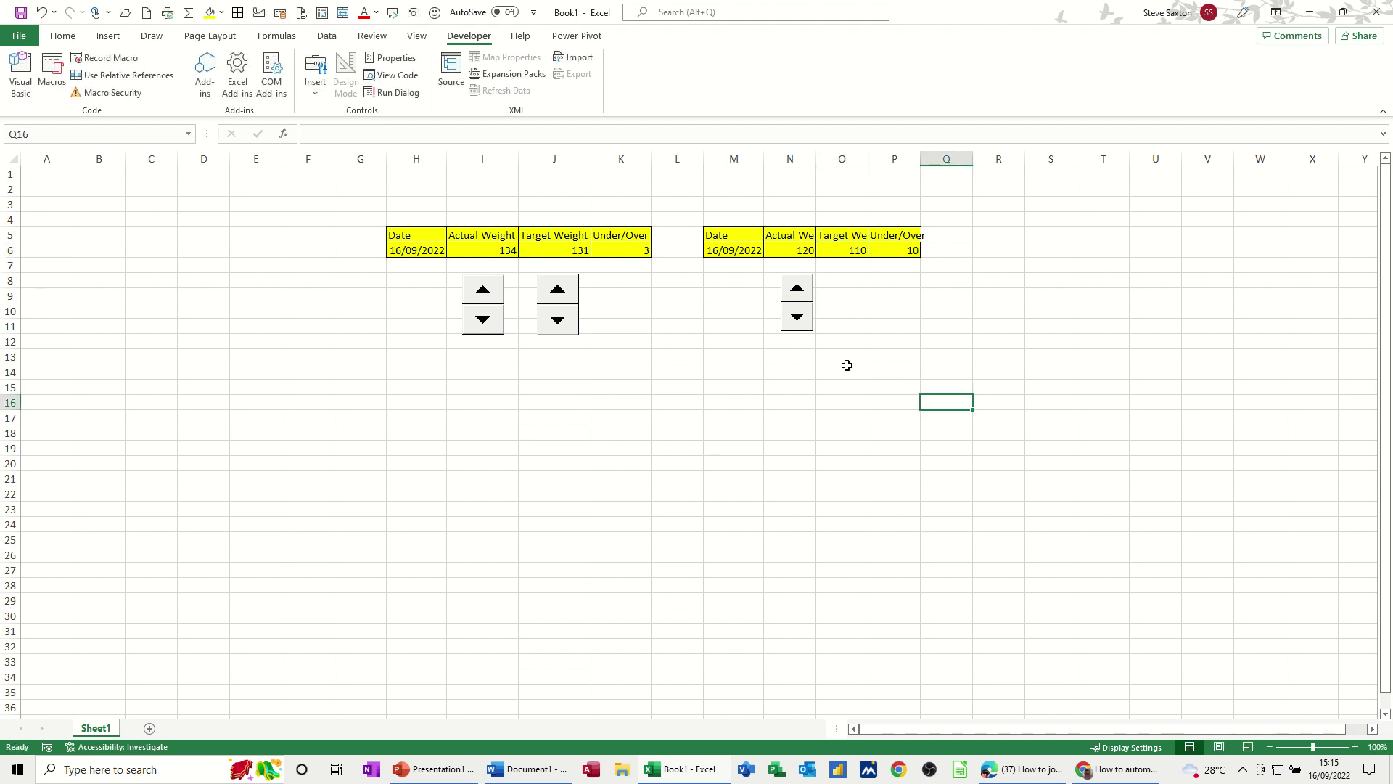
left_click(795, 290)
Draw a second Spin Button (Form Control) below the Target Weight column
left_click(320, 92)
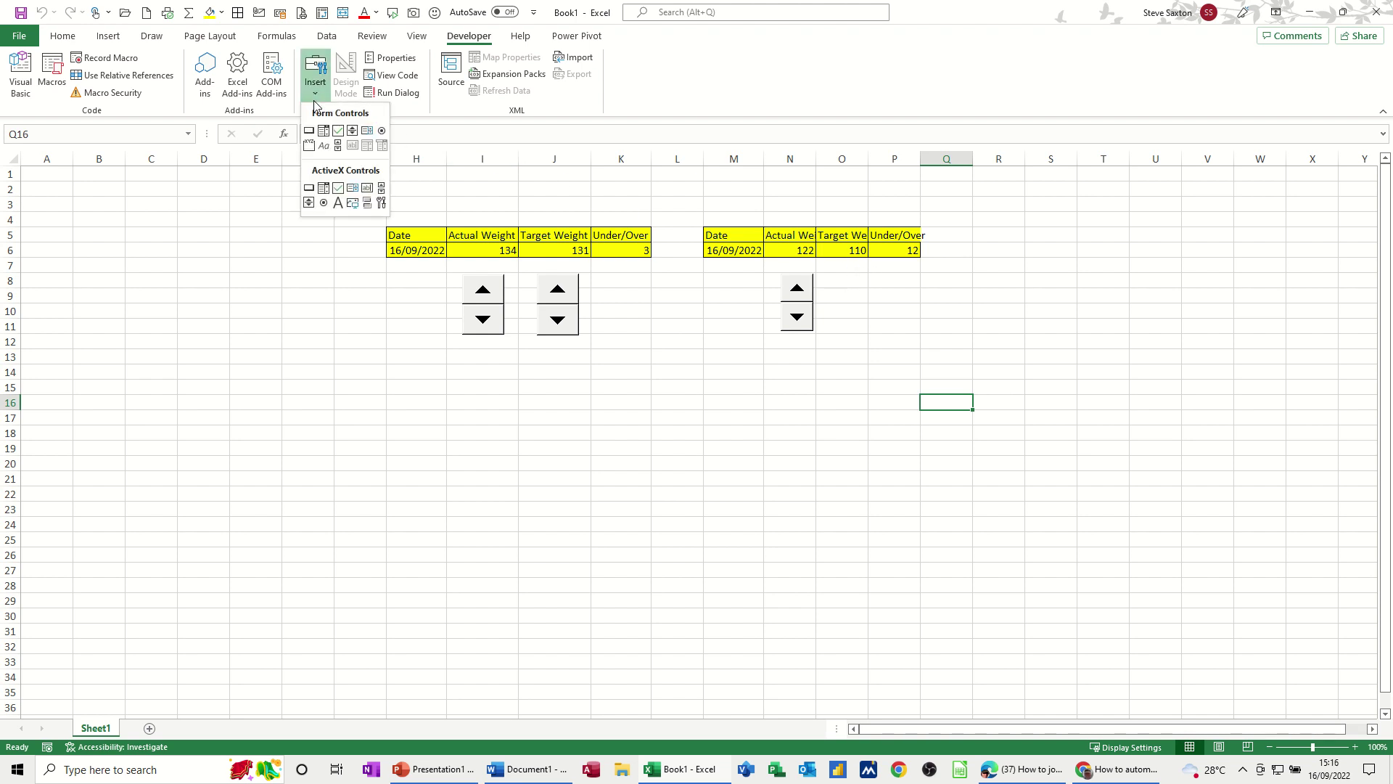
left_click(351, 131)
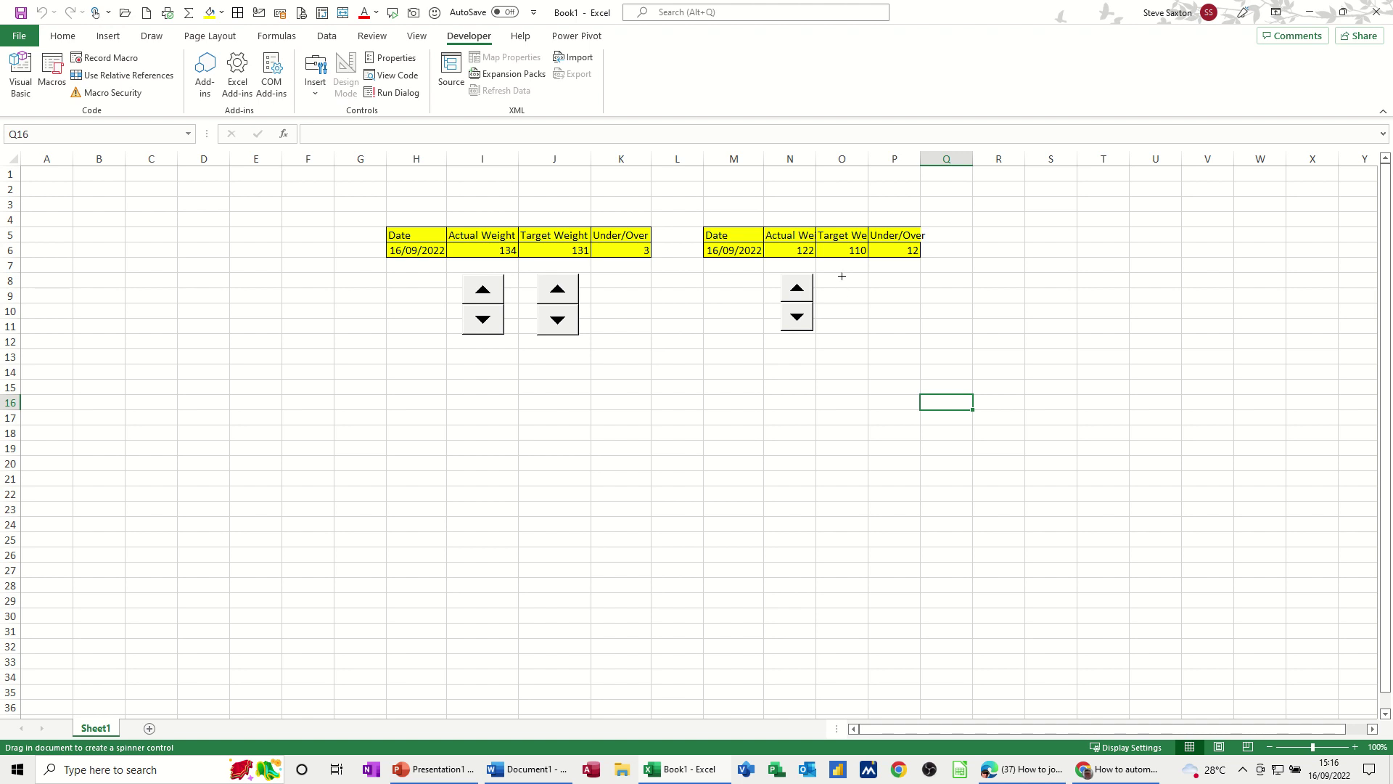
left_click_drag(838, 273, 868, 331)
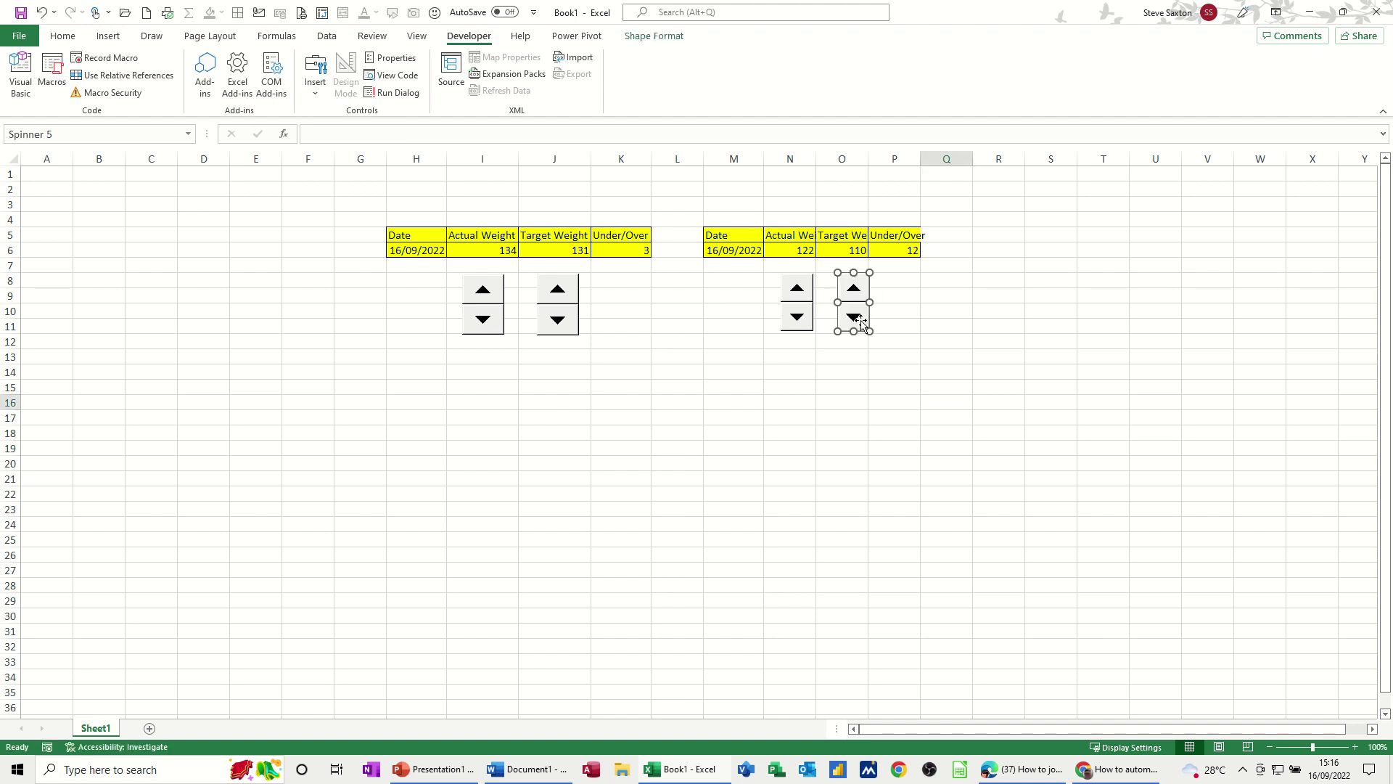
Link the second spinner to cell $O$6 through Format Control
right_click(862, 323)
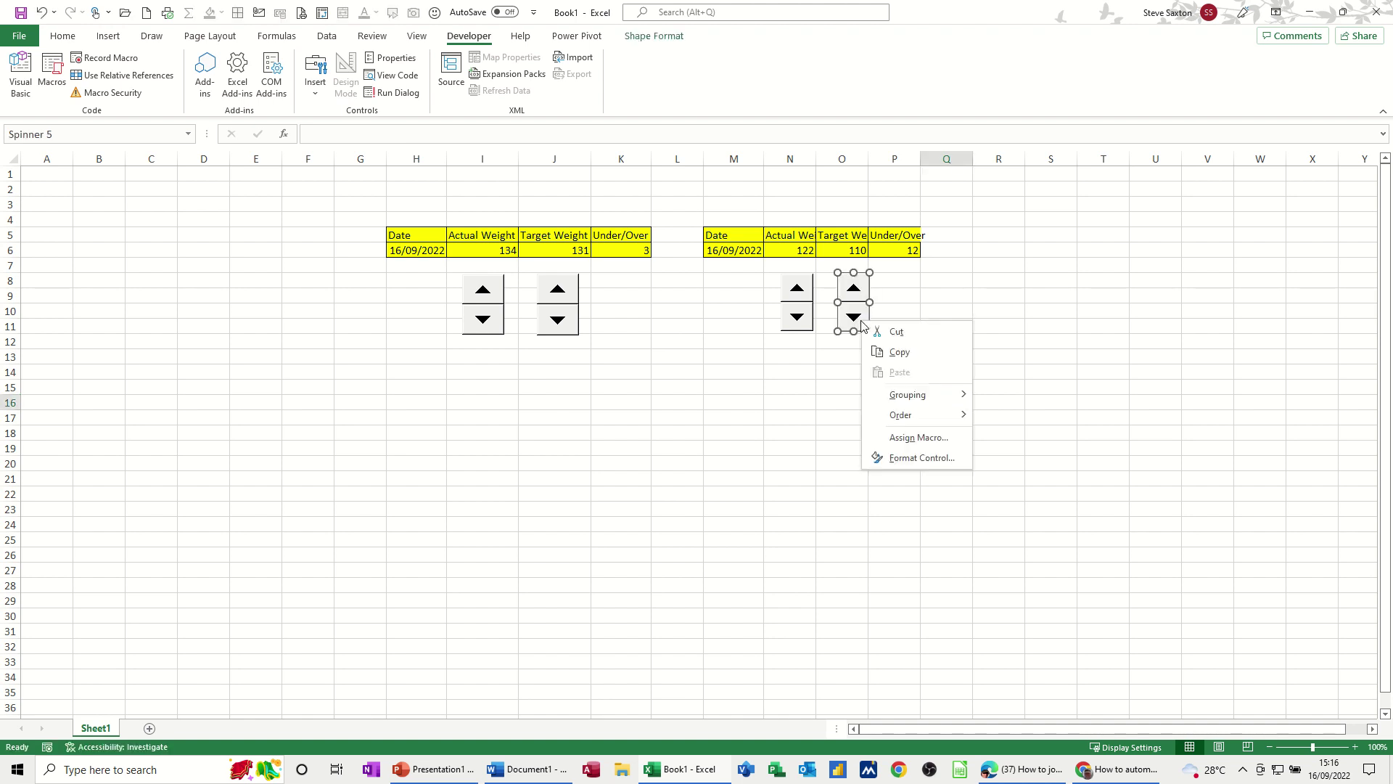
left_click(900, 458)
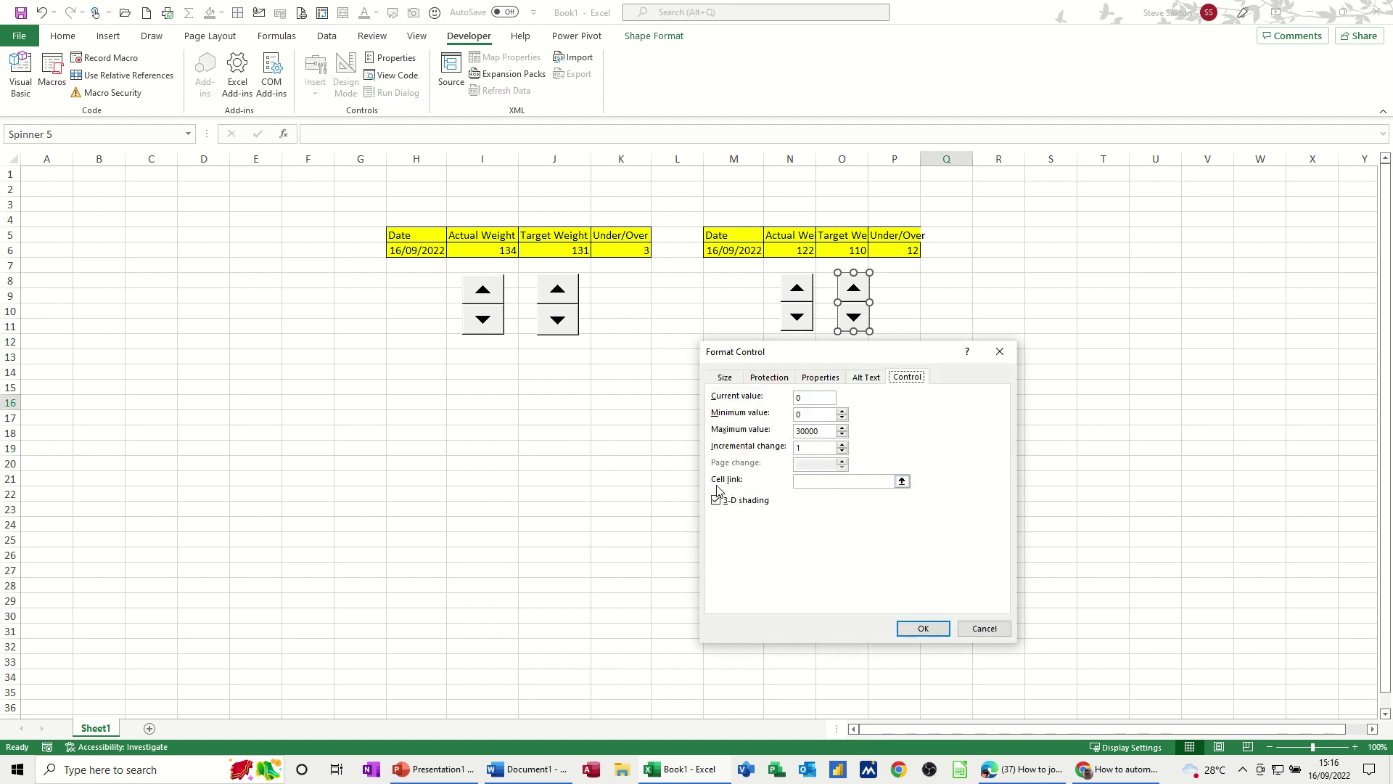
left_click(807, 481)
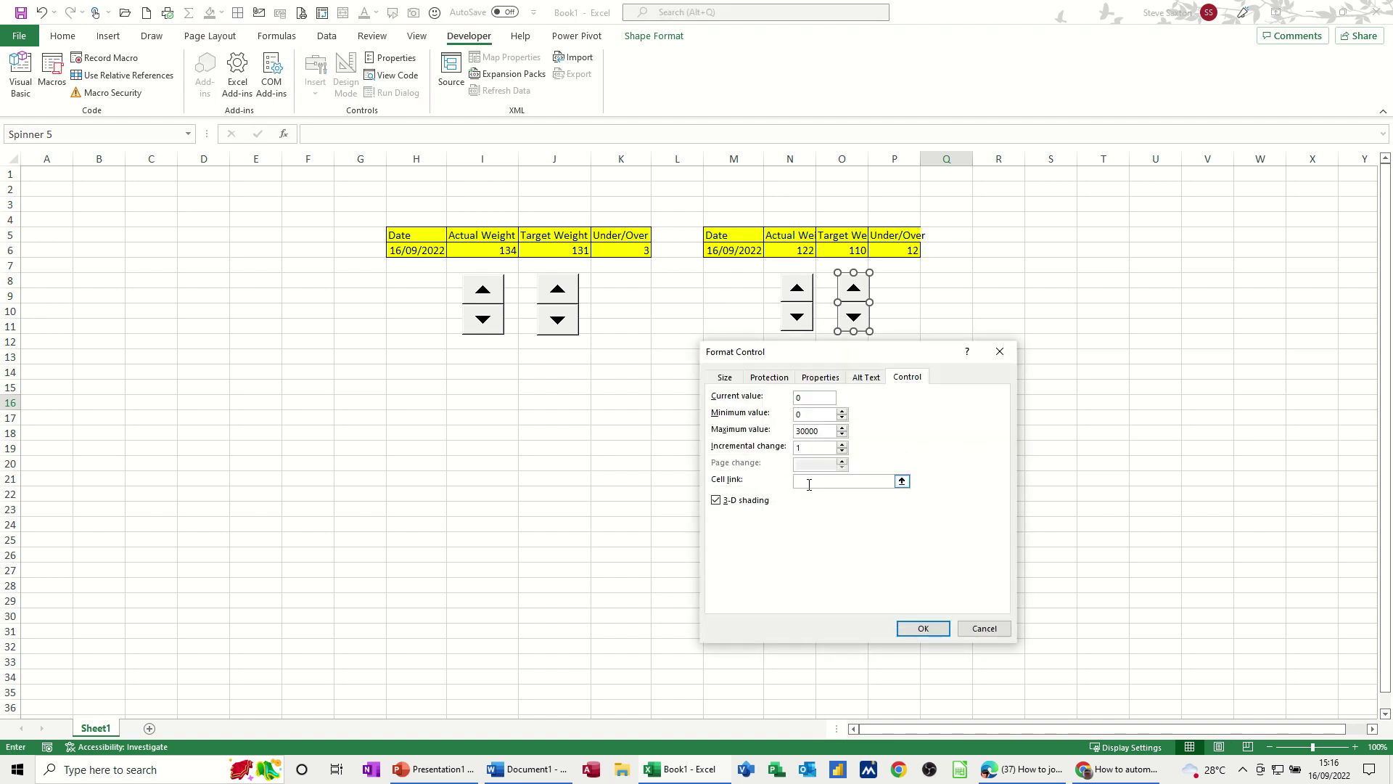
left_click(901, 482)
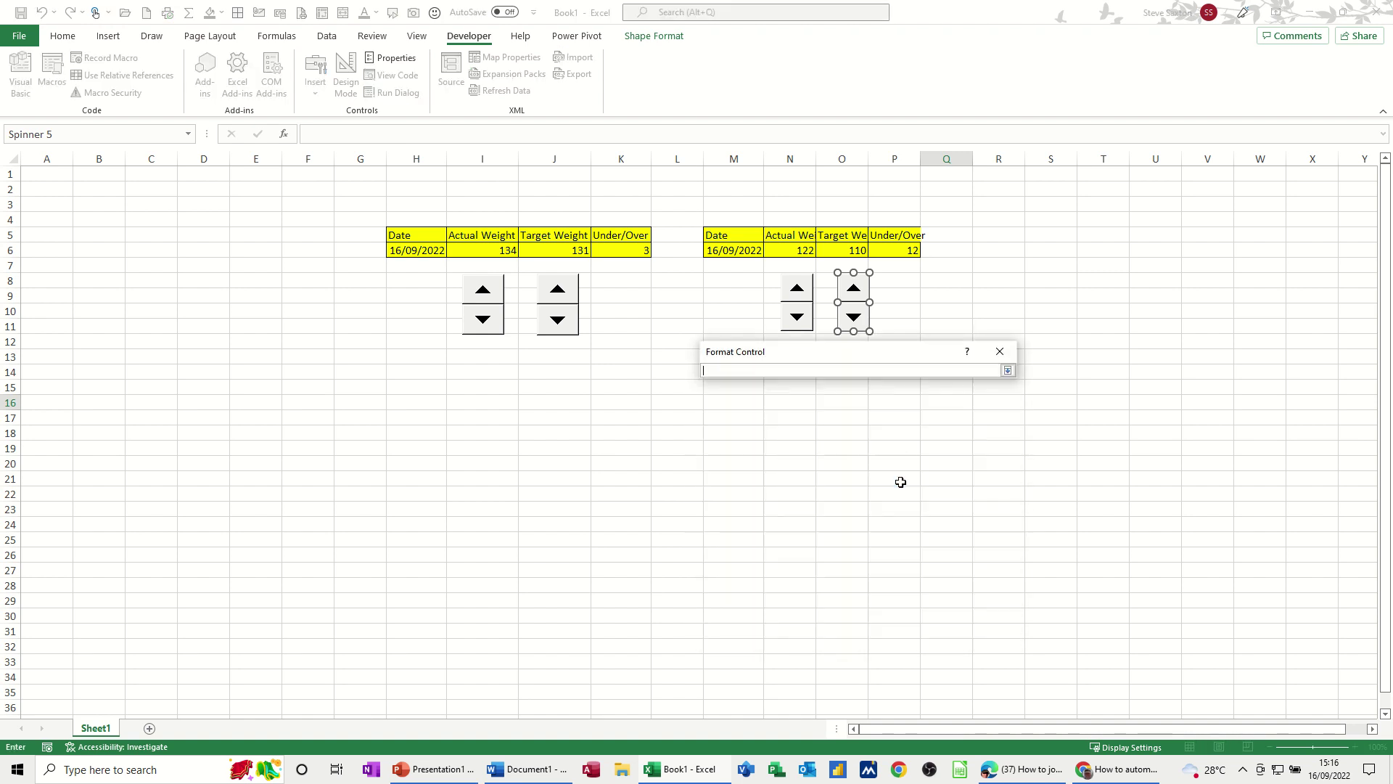
left_click(840, 250)
left_click(1009, 372)
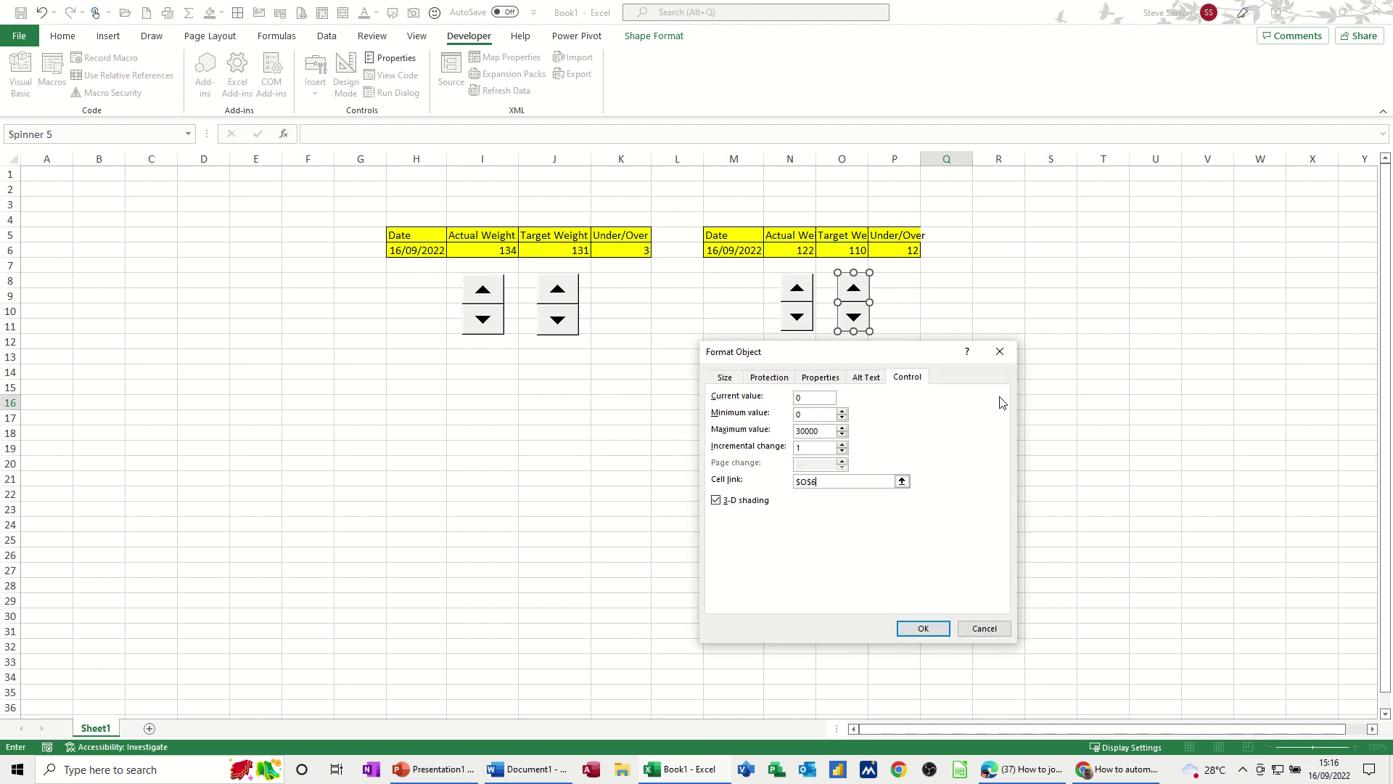
left_click(921, 630)
left_click(955, 376)
Test the Target Weight spinner, then retype 111 as the target in O6
left_click(848, 289)
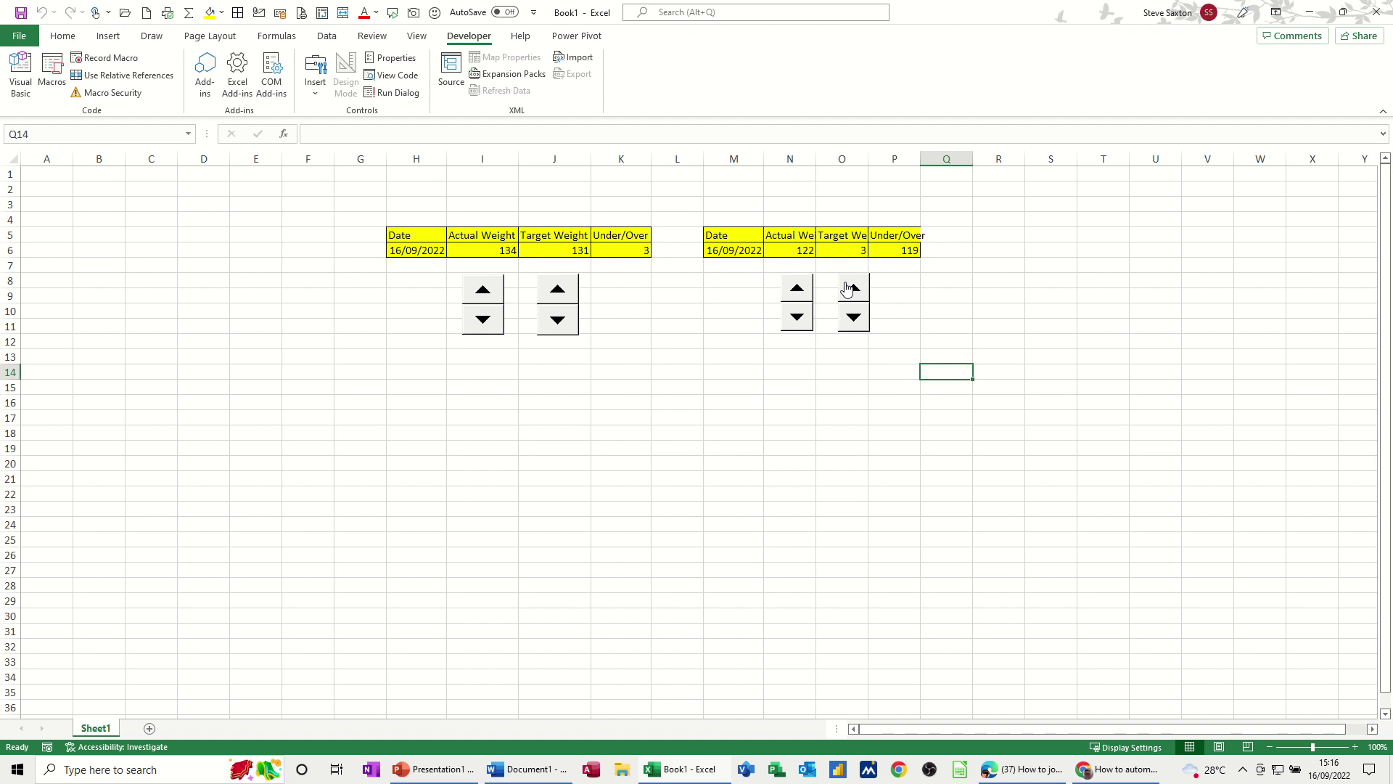
left_click(847, 288)
left_click(844, 254)
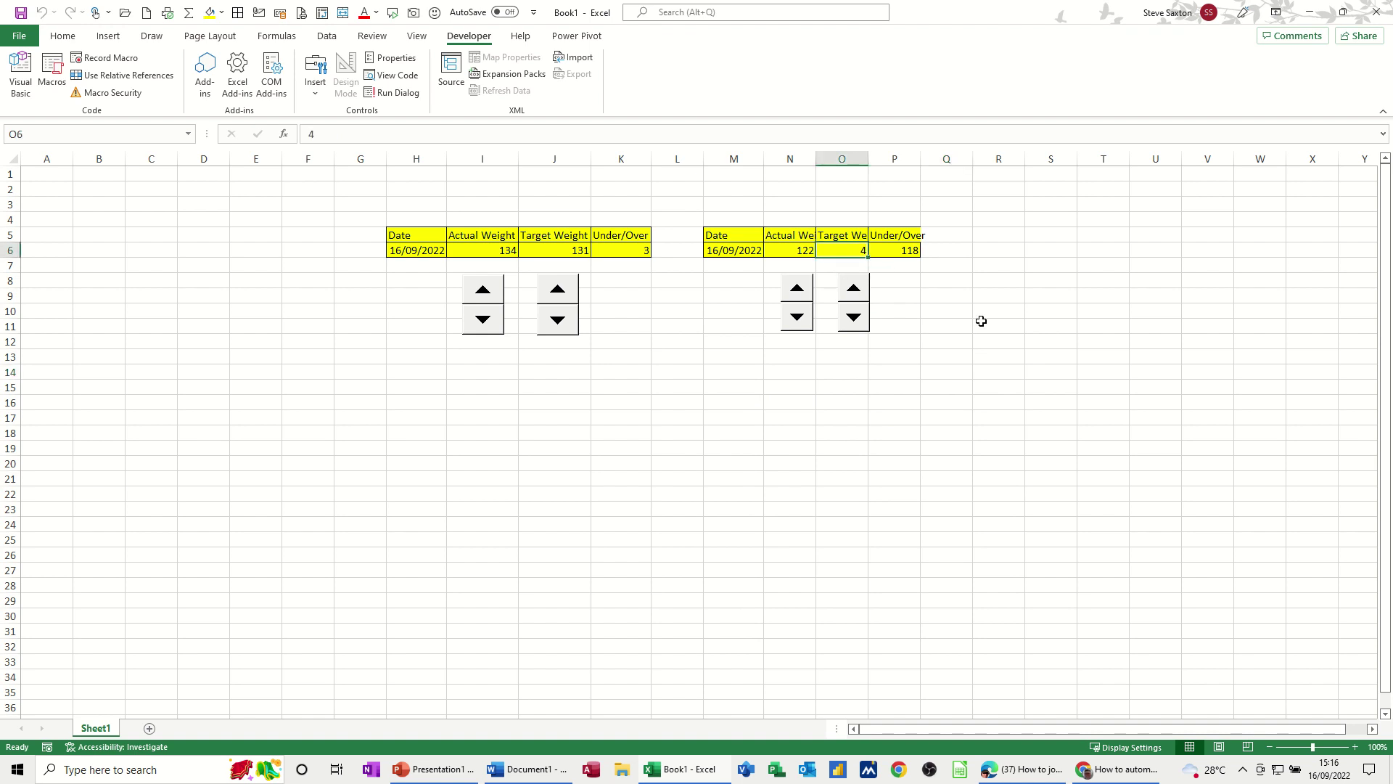
type("111")
left_click(948, 368)
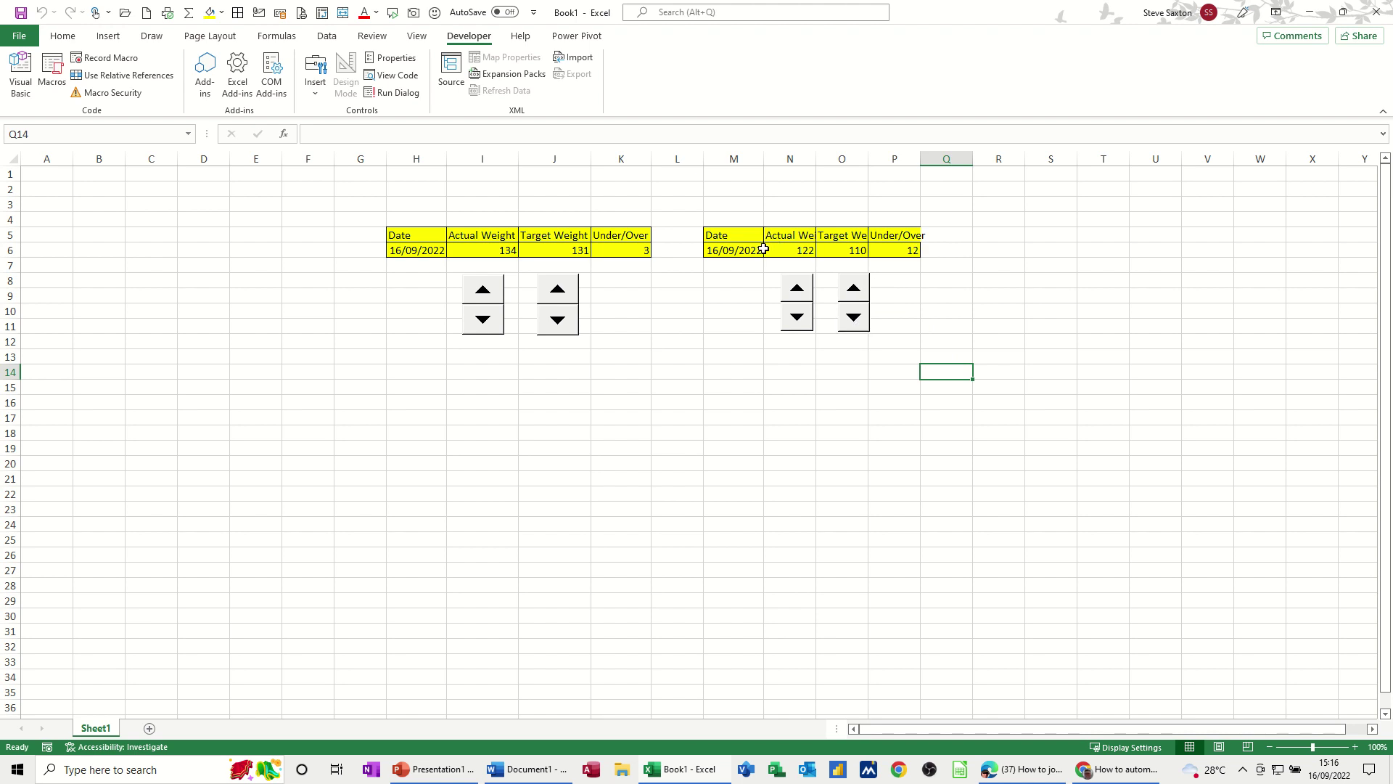
Auto-fit columns P, N and O so the Under/Over, Actual Weight and Target Weight headers show fully
double_click(920, 159)
left_click(794, 250)
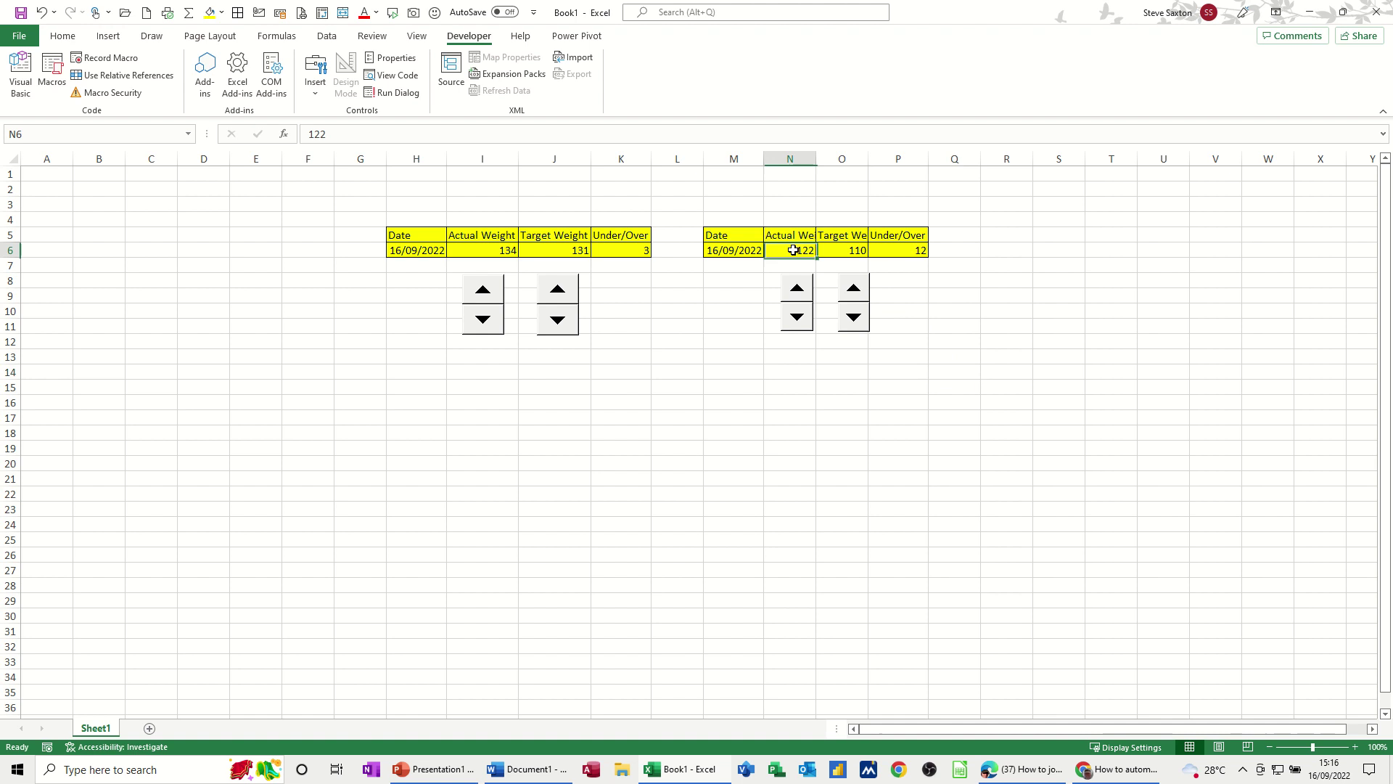
left_click_drag(813, 160, 813, 160)
double_click(813, 160)
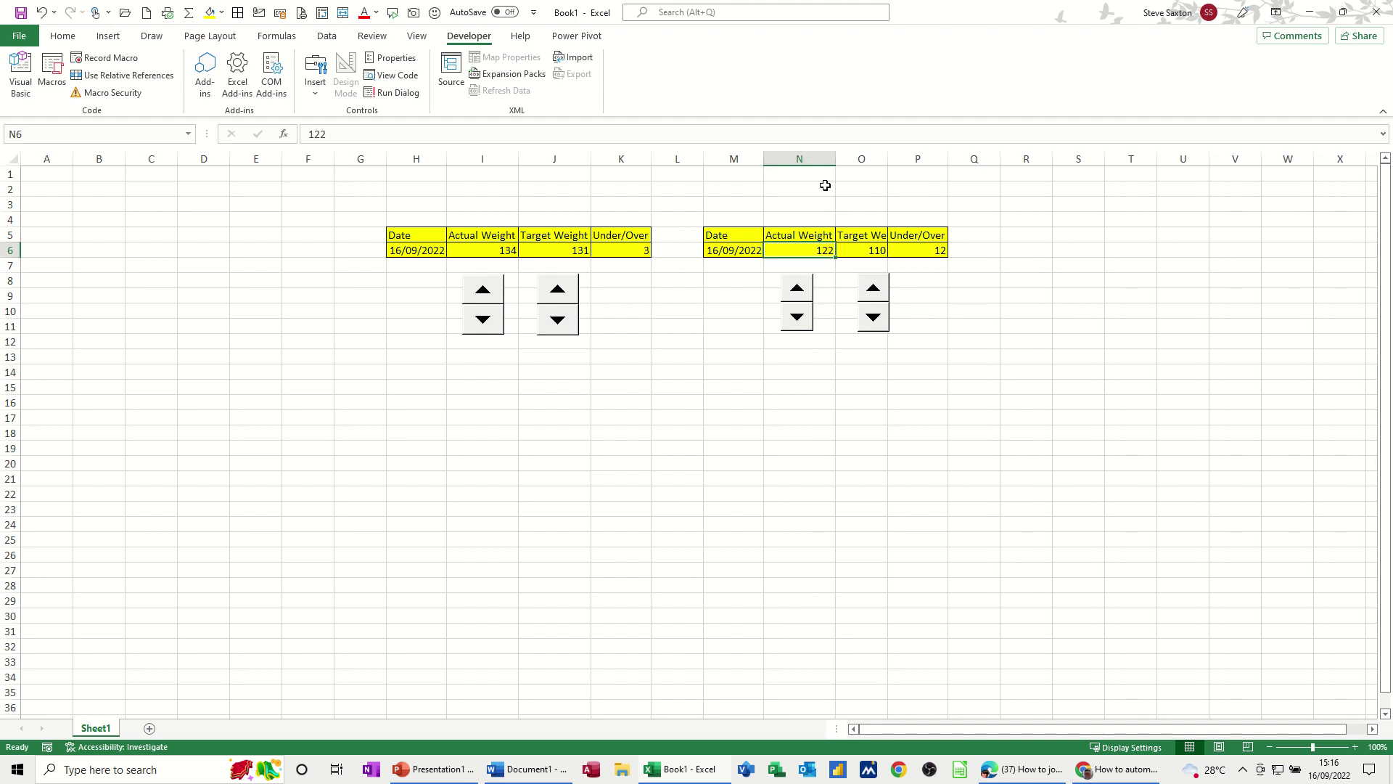
left_click(858, 250)
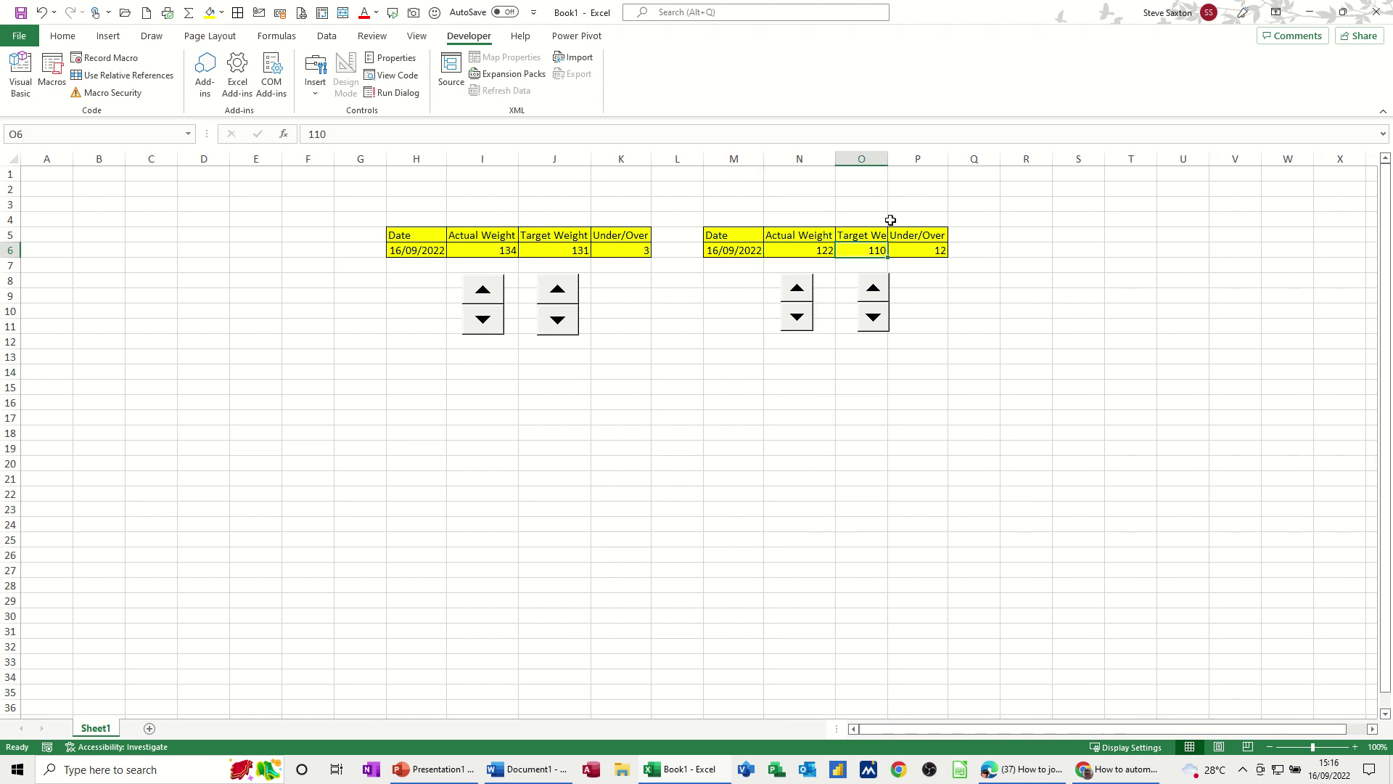
double_click(887, 158)
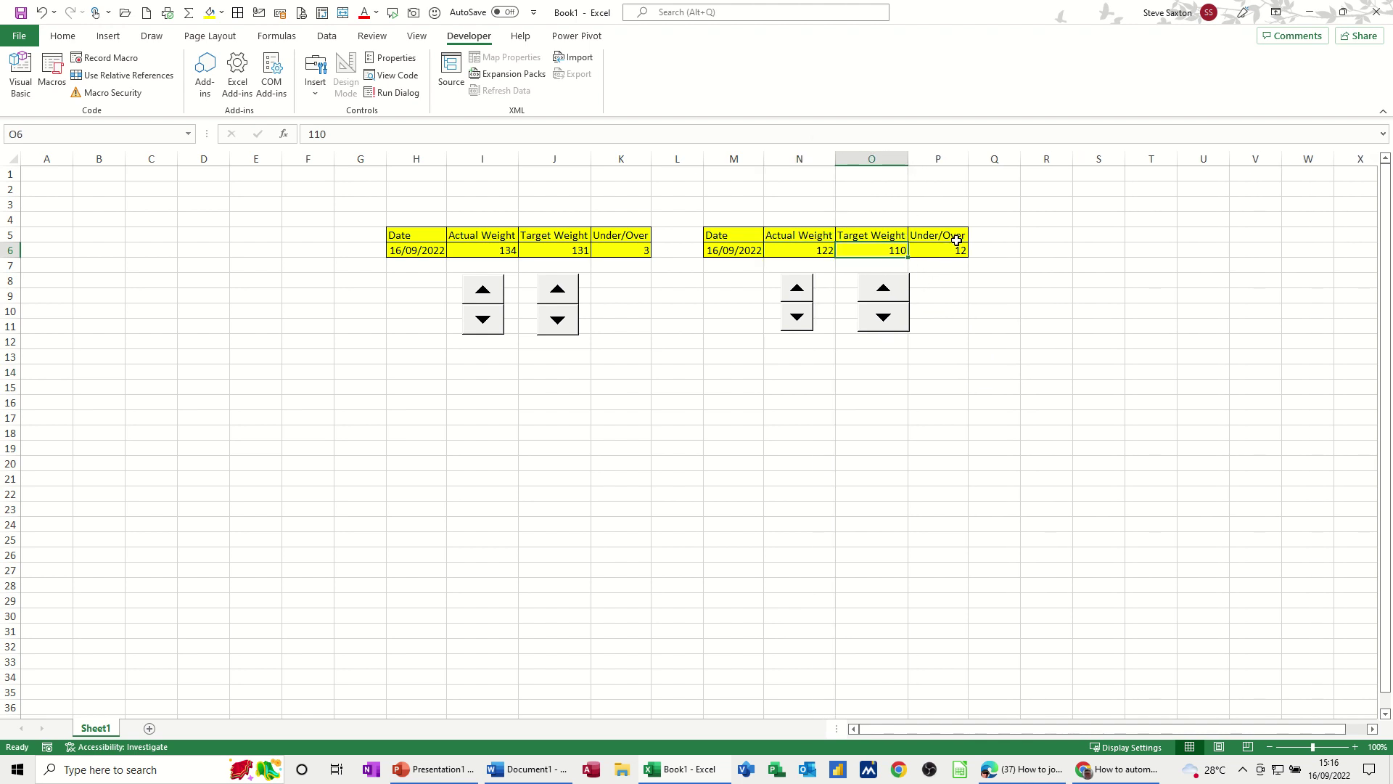
left_click(939, 249)
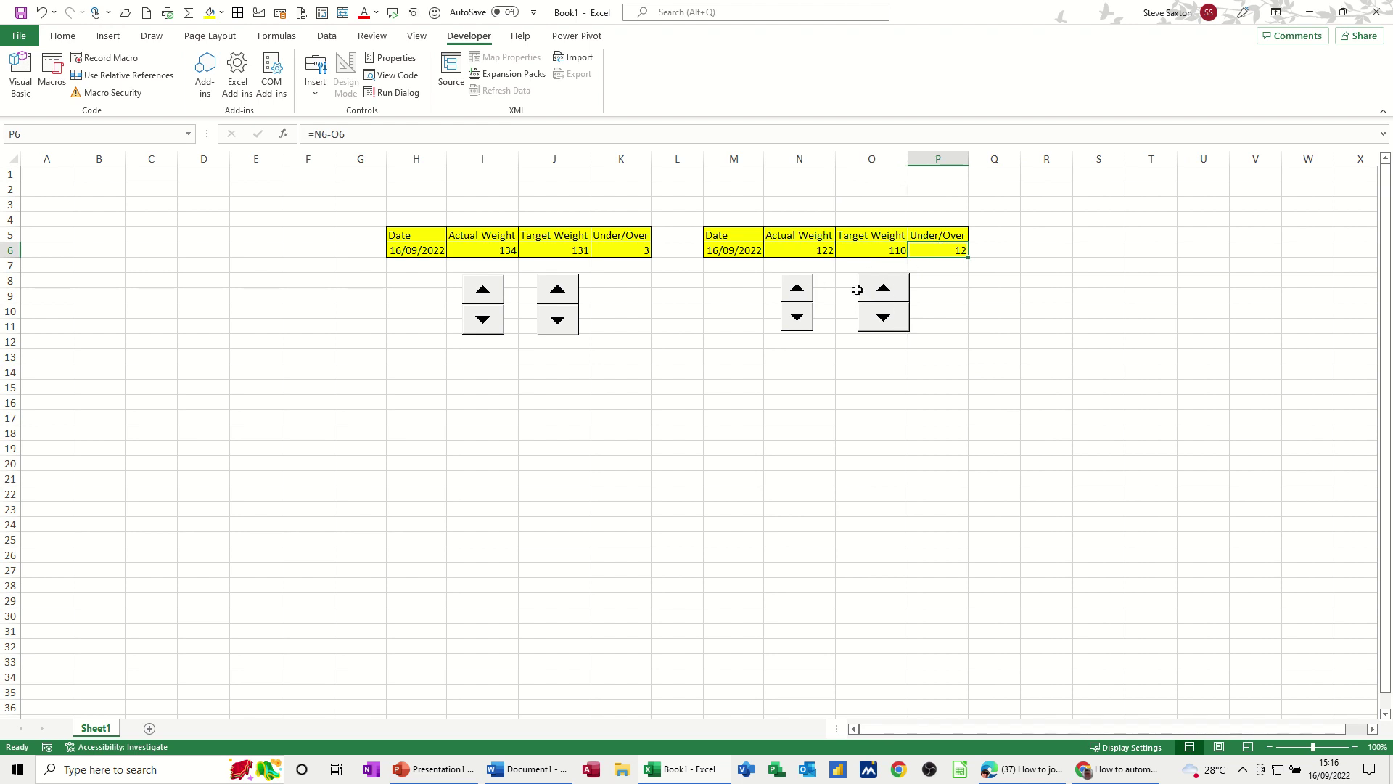
Move the Actual Weight spinner directly under column N
right_click(814, 298)
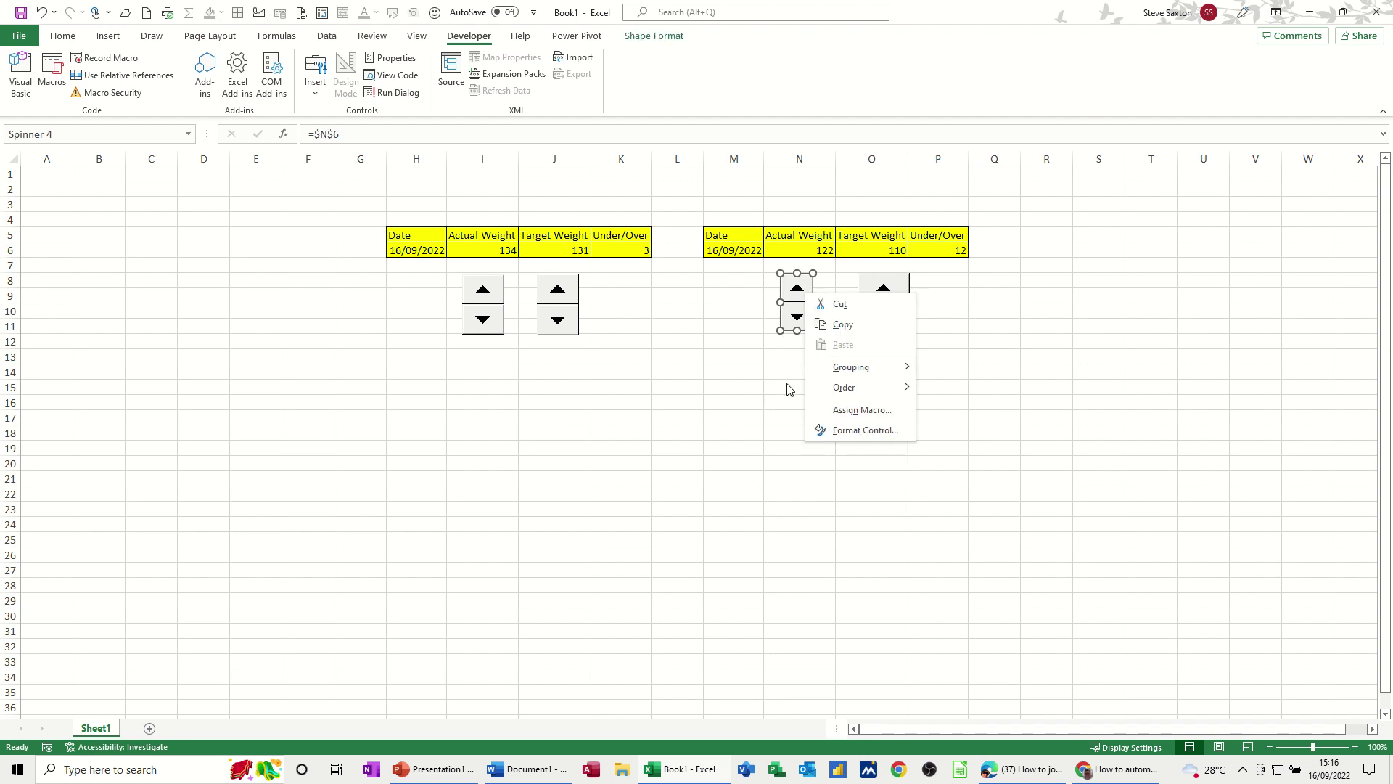
key("Escape")
left_click_drag(805, 324, 827, 325)
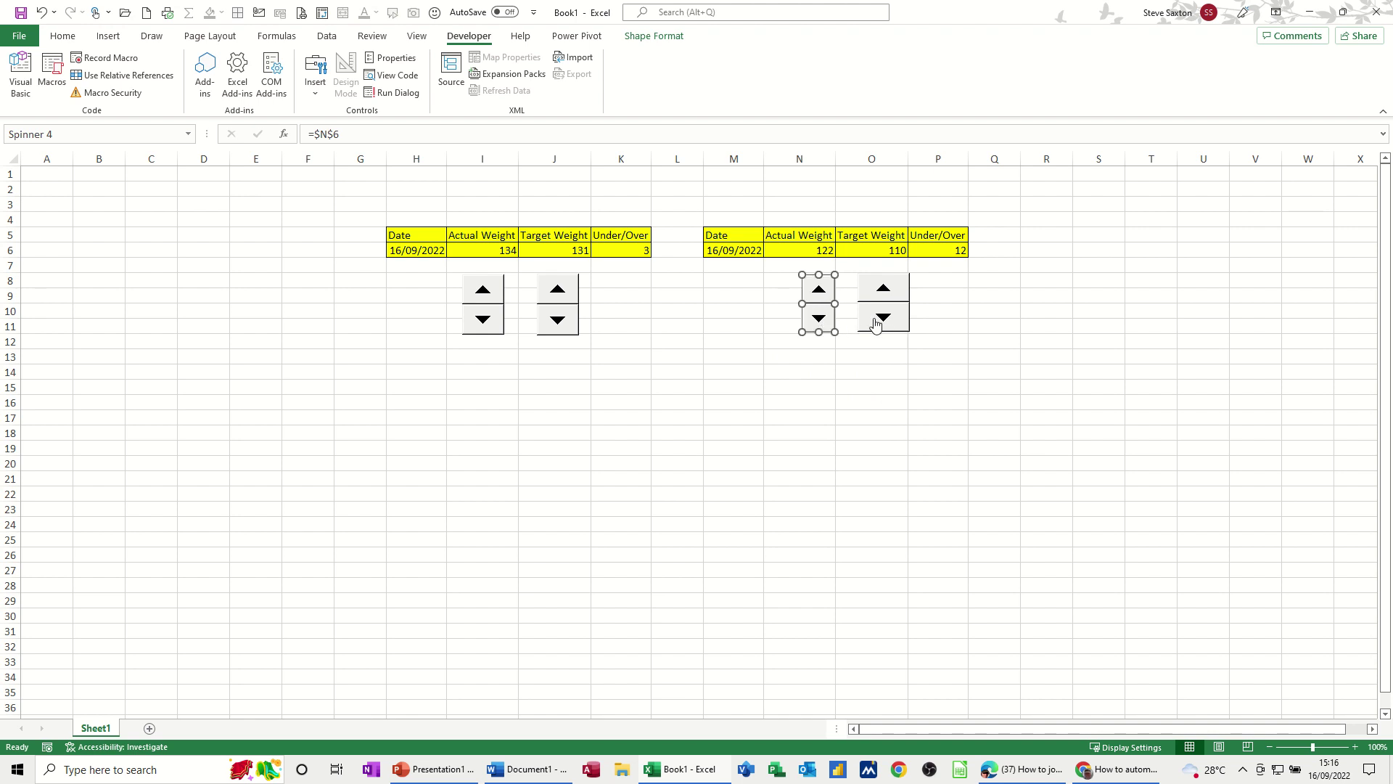
Align the Target Weight spinner under column O, testing it from 109 back to 110
left_click(875, 321)
right_click(875, 325)
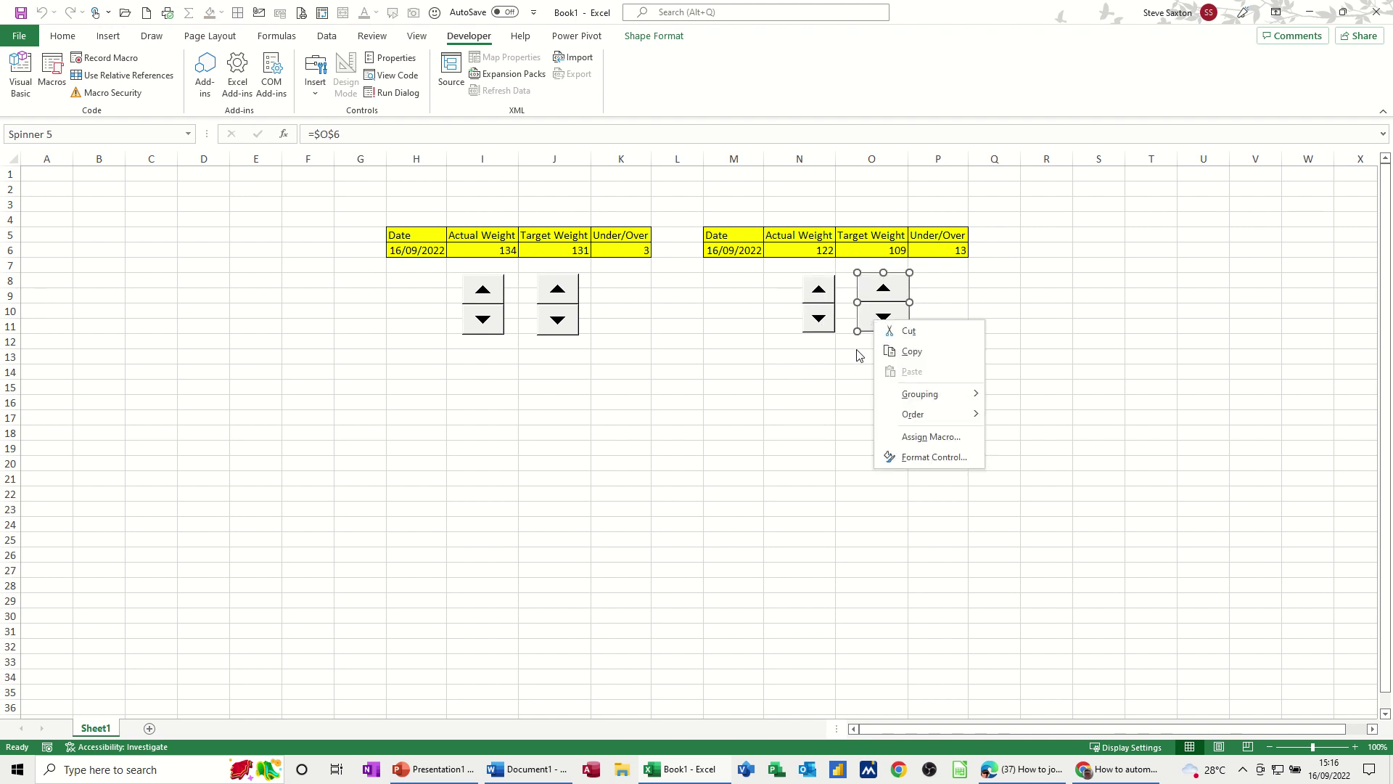
key("Escape")
key("Delete")
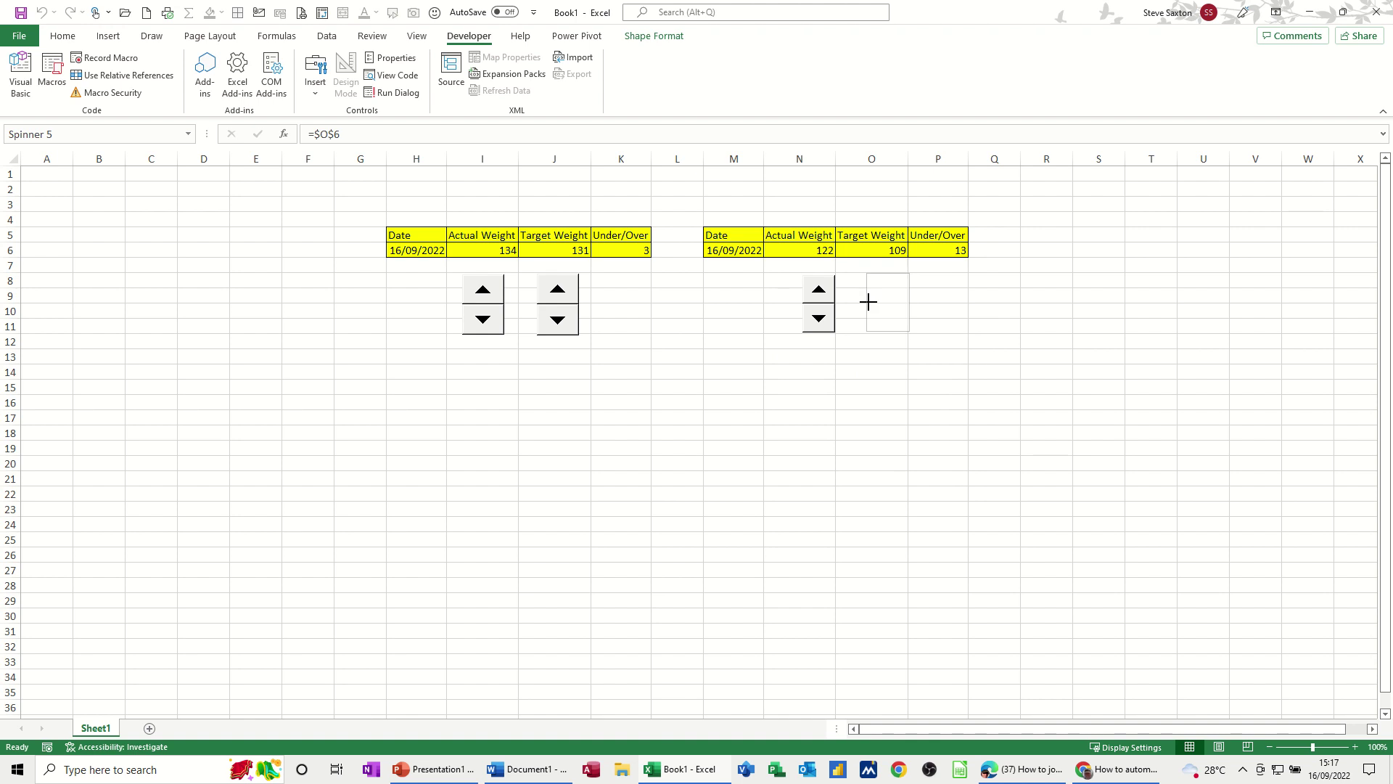
left_click(881, 356)
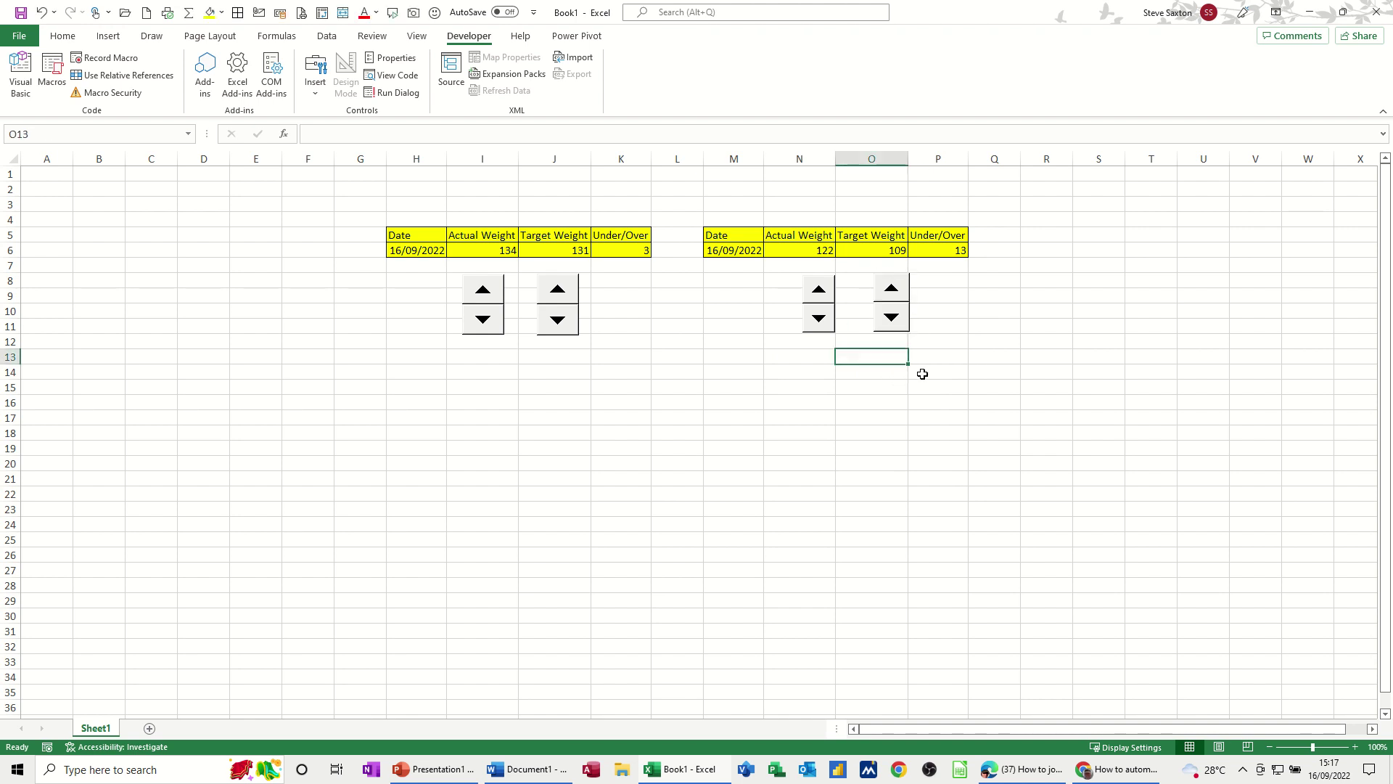
right_click(896, 311)
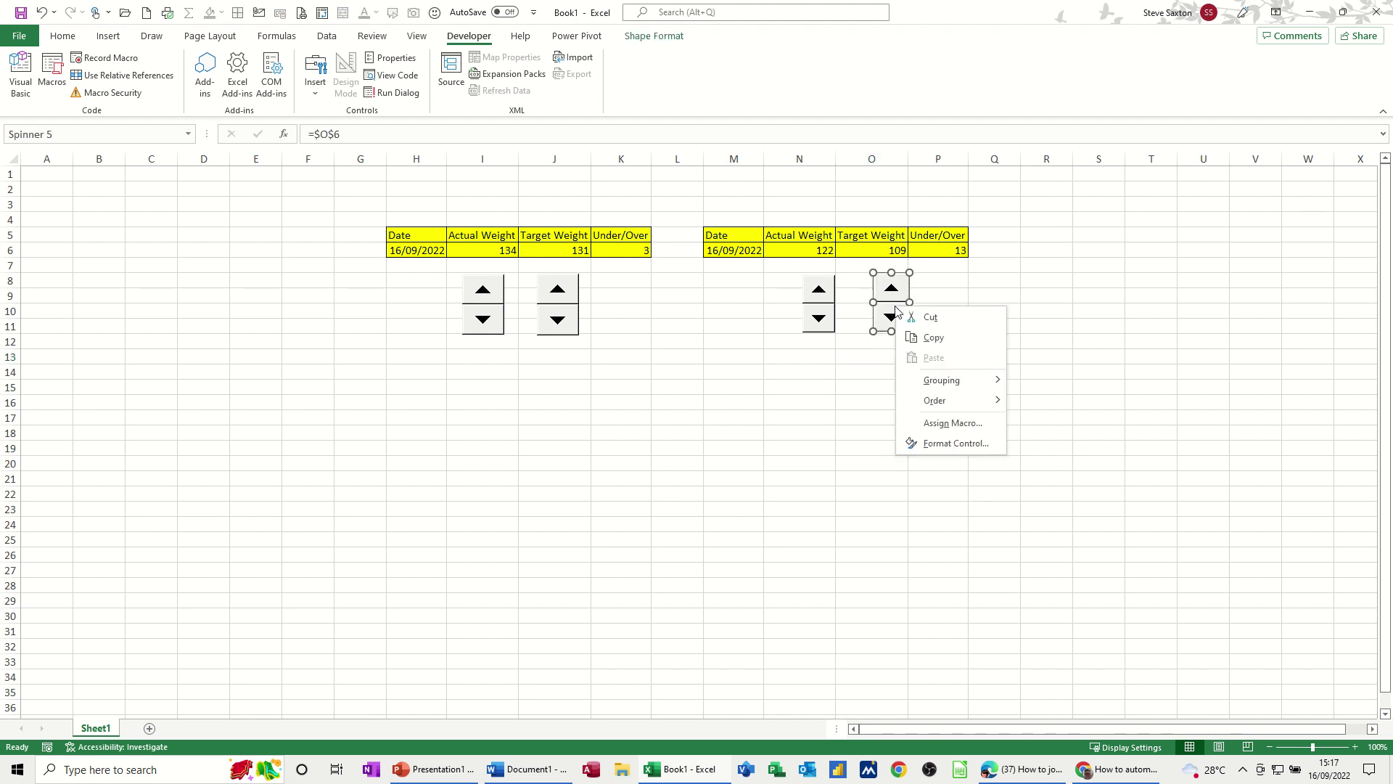
key("Escape")
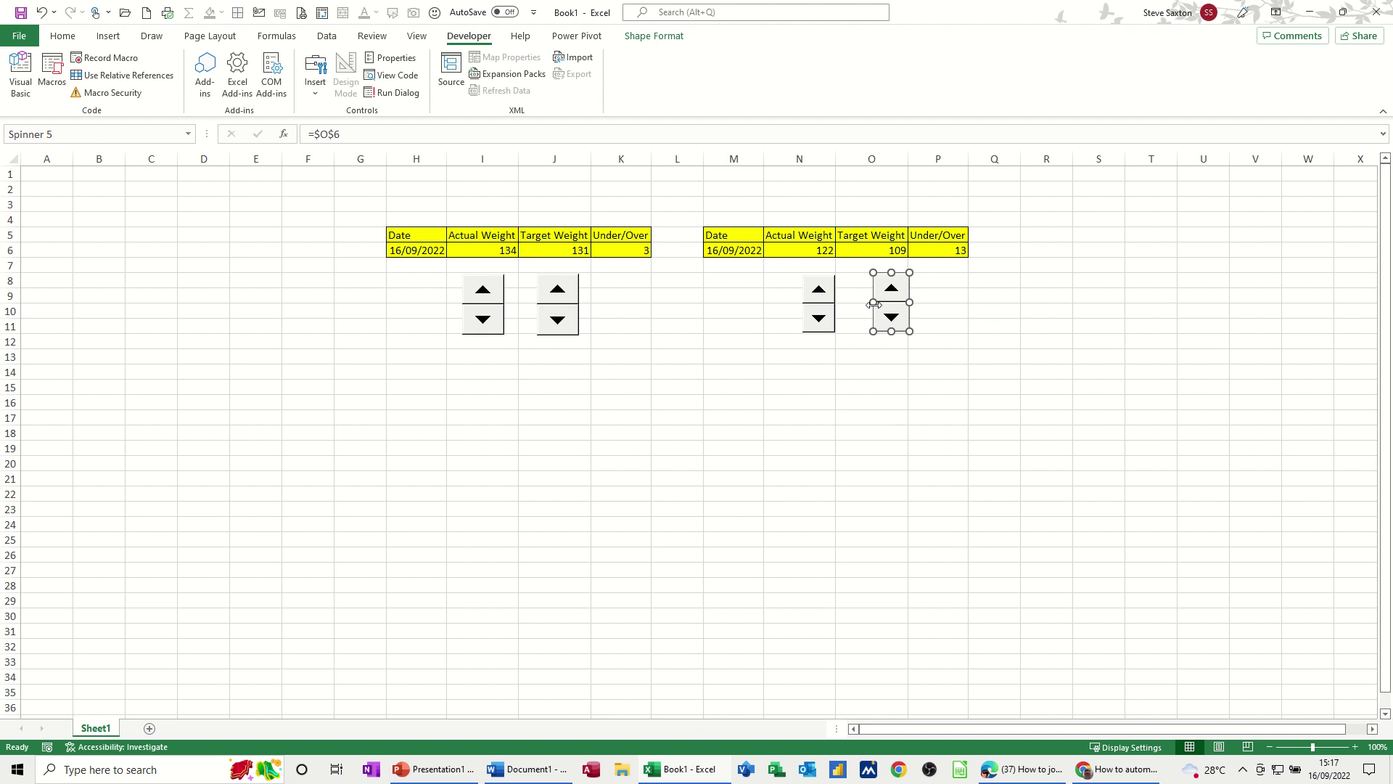
key("Delete")
left_click(882, 385)
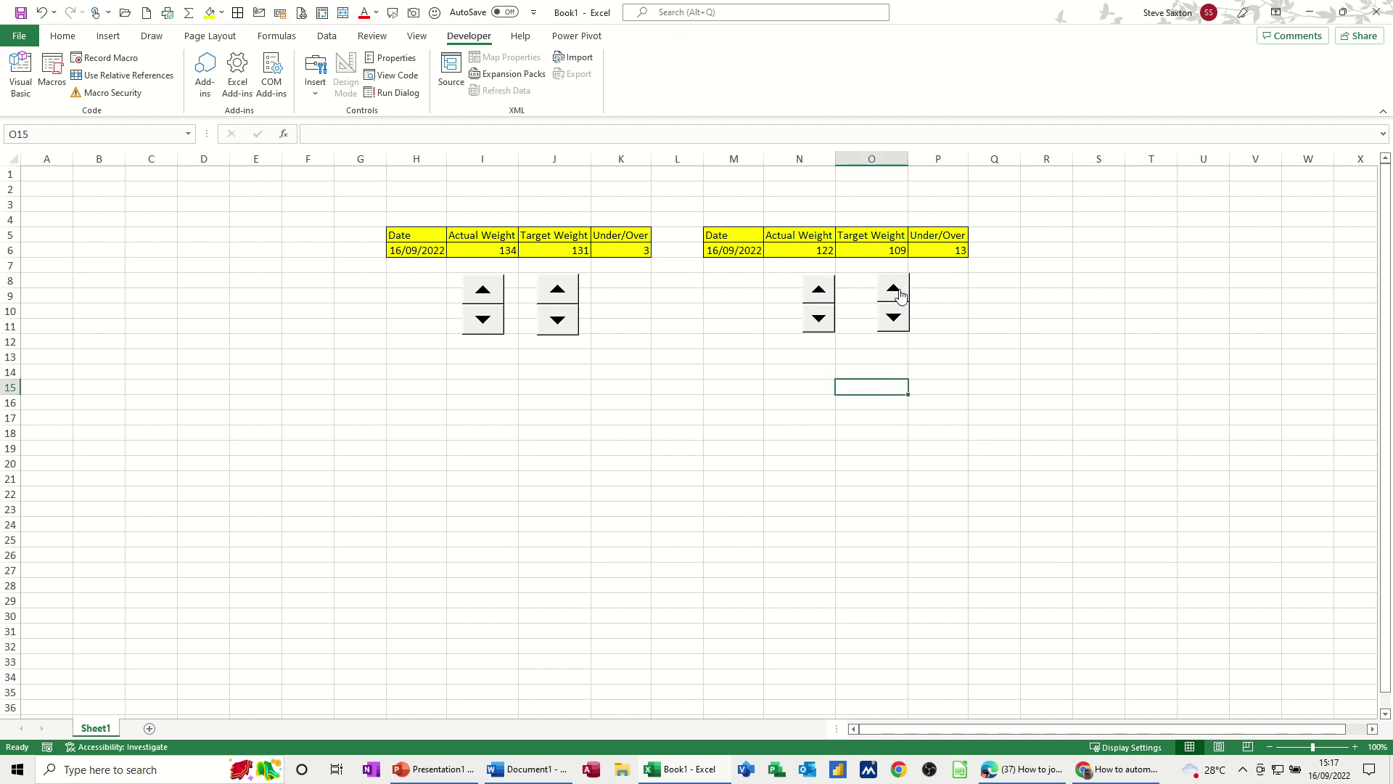
Nudge the Actual Weight spin button up to 123, making Under/Over read 13
left_click(818, 290)
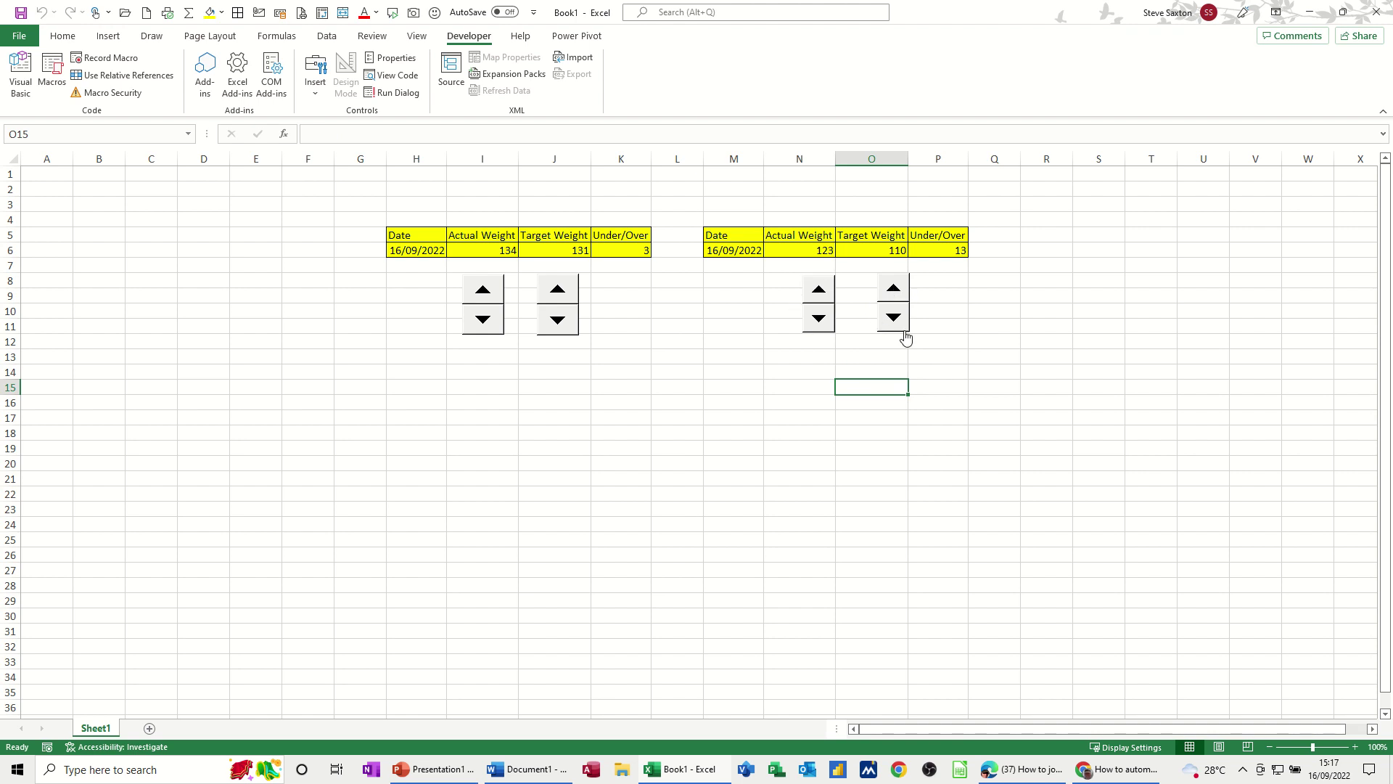